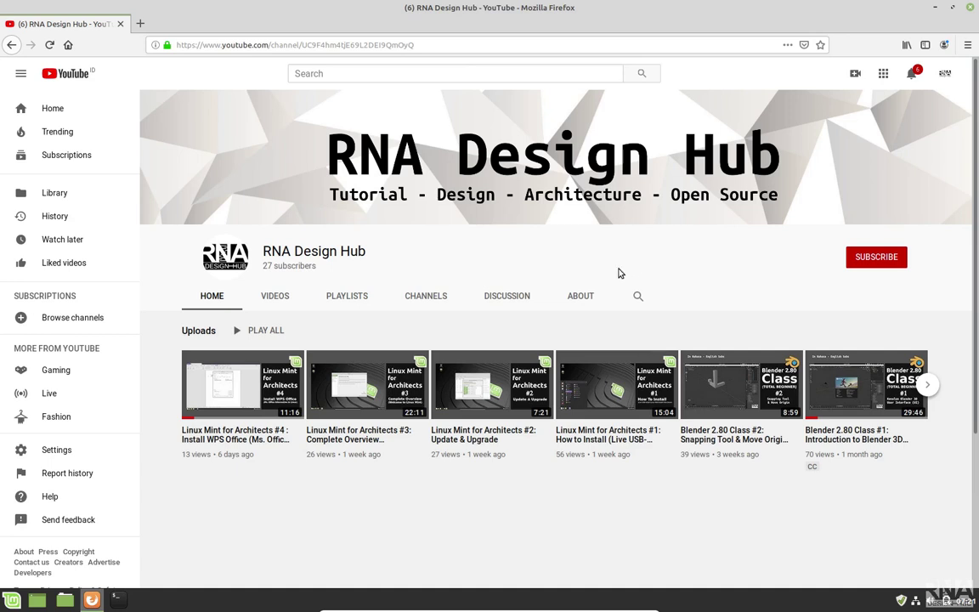
- Subscribe to the RNA Design Hub channel with All notifications, then open a new blank tab
{"action": "left_click", "coordinate": [886, 265]}
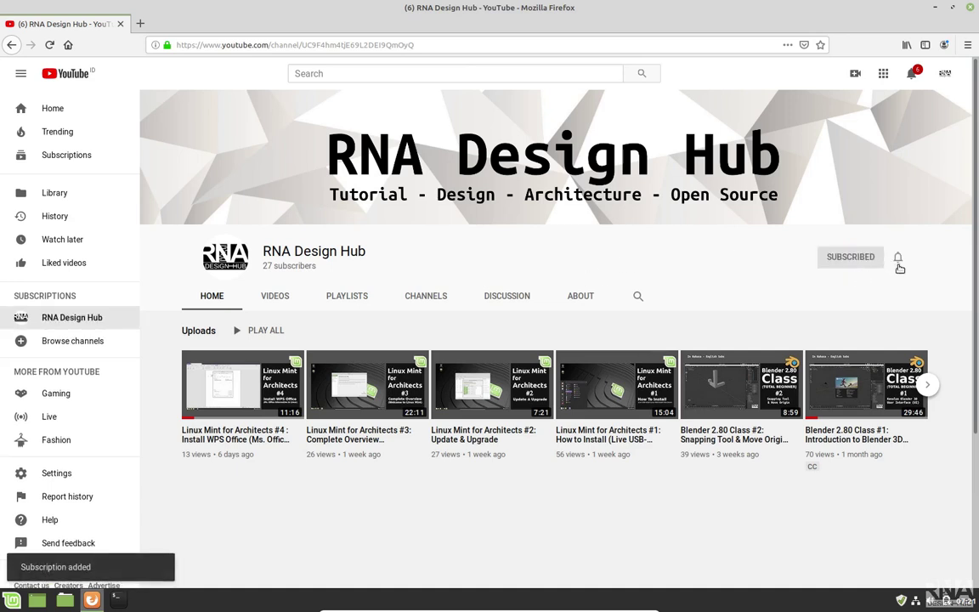
{"action": "left_click", "coordinate": [898, 257]}
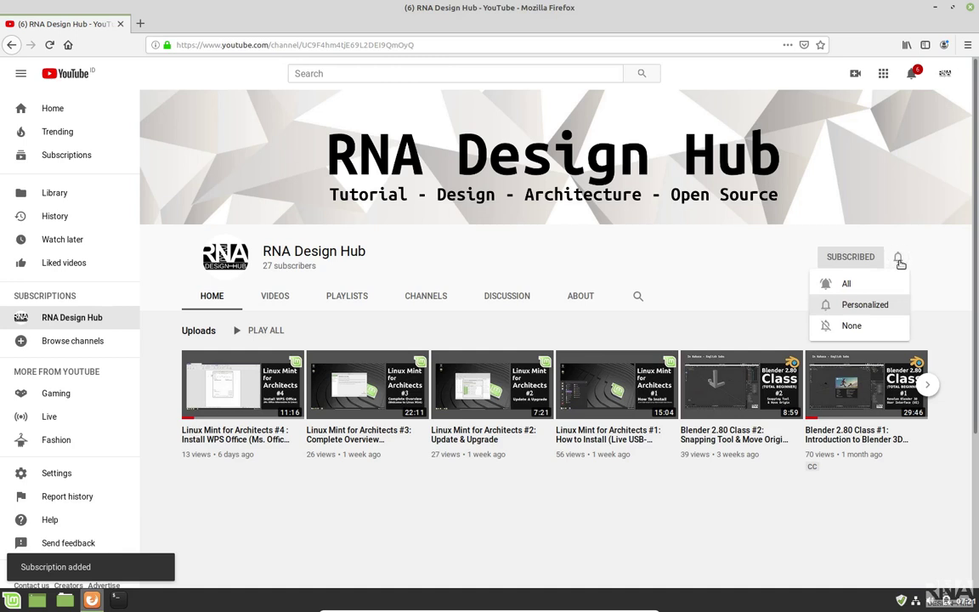
{"action": "left_click", "coordinate": [852, 284]}
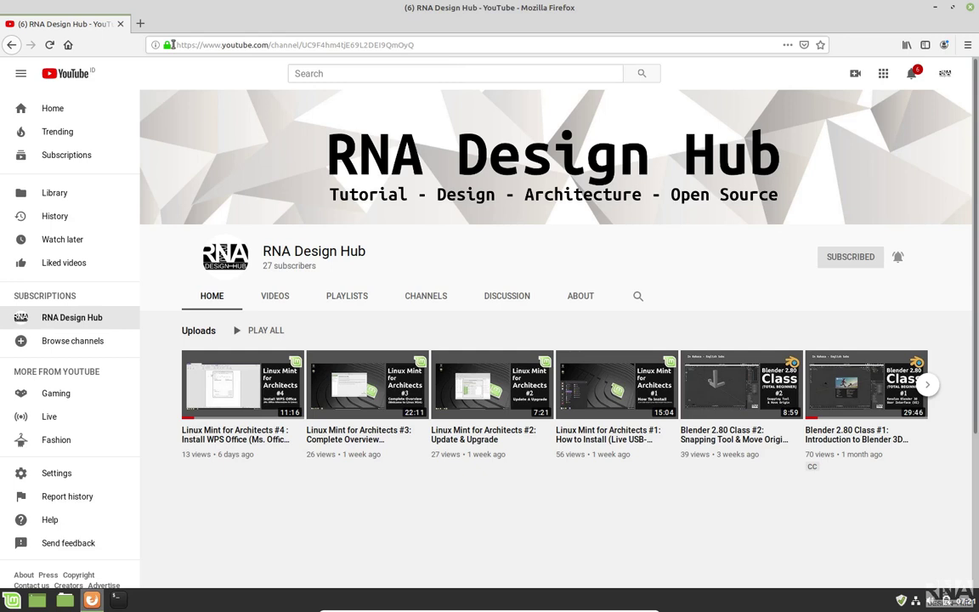
{"action": "left_click", "coordinate": [142, 23]}
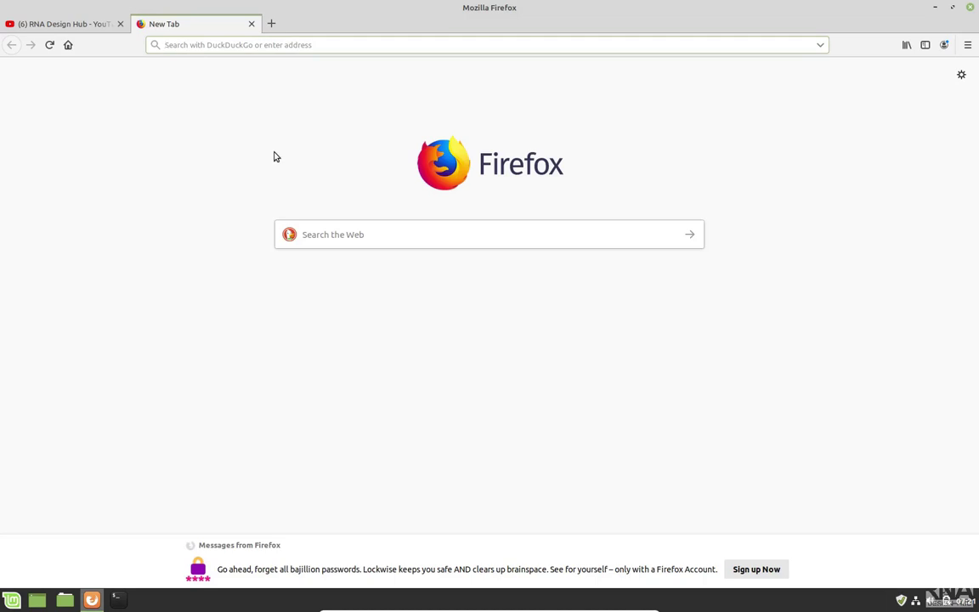
- Search DuckDuckGo for 'draftsight' from the new tab's address bar
{"action": "type", "text": "dra"}
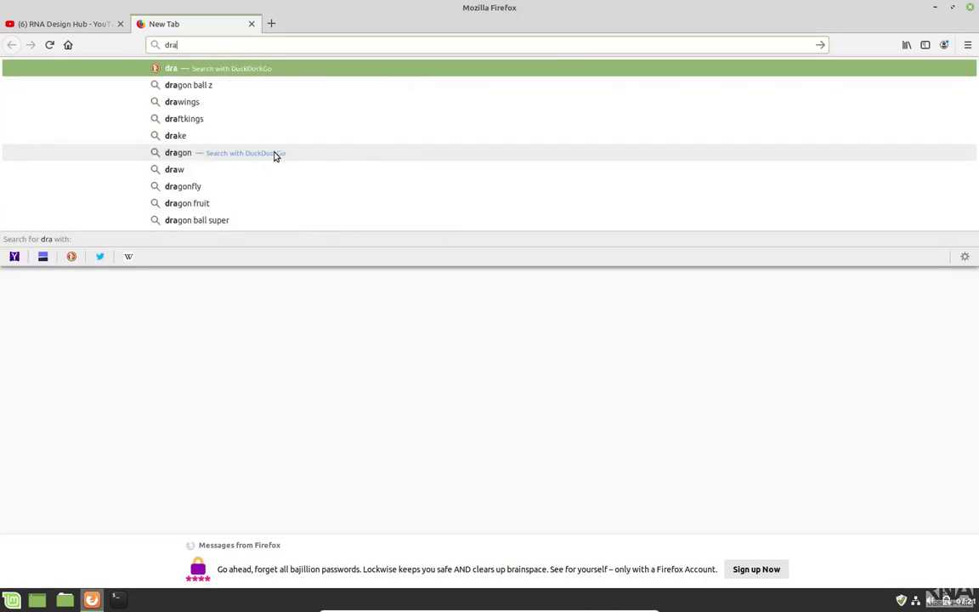
{"action": "type", "text": "ftsight"}
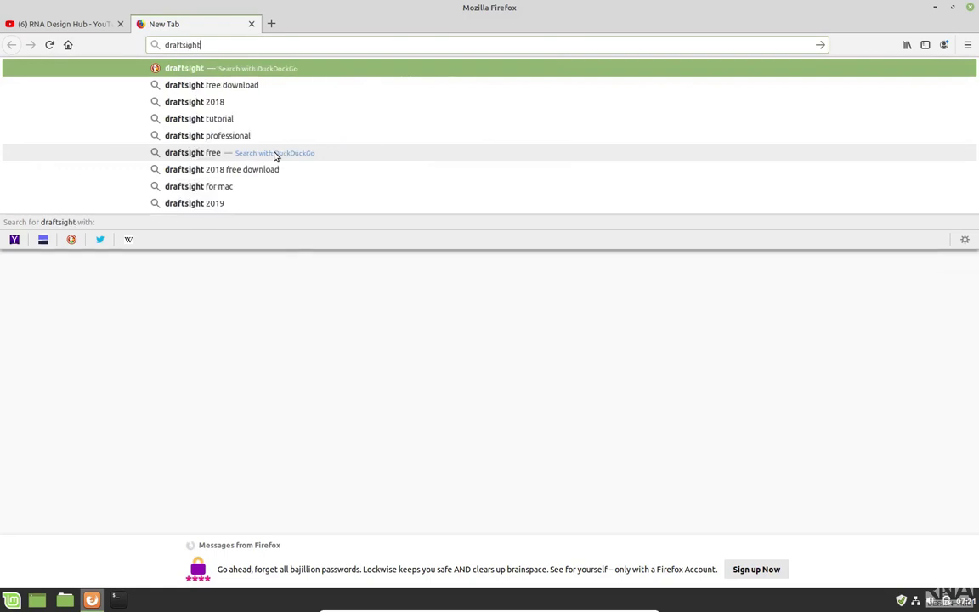
{"action": "key", "text": "Return"}
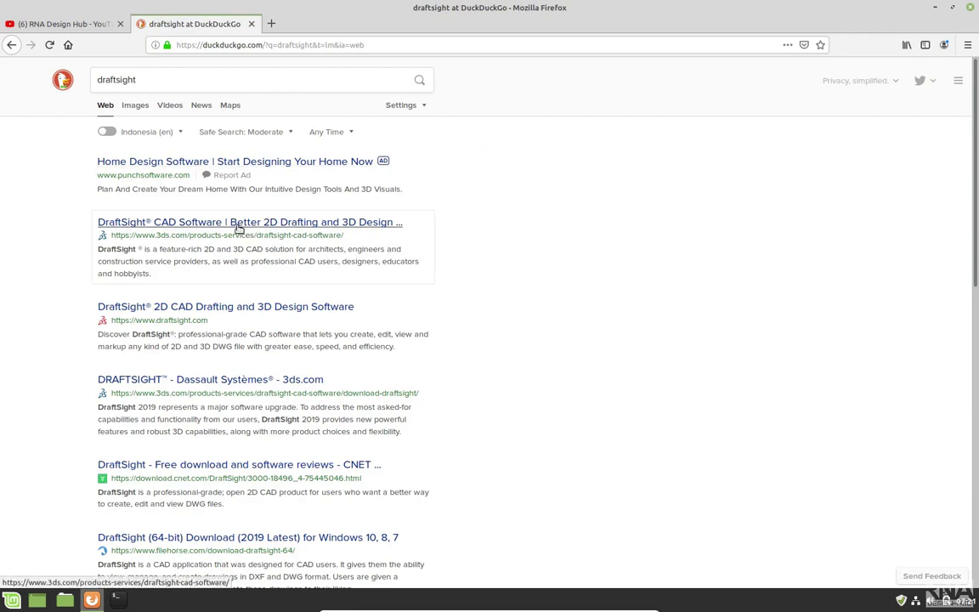
- Open the draftsight.com search result and accept its cookie notice
{"action": "left_click", "coordinate": [198, 308]}
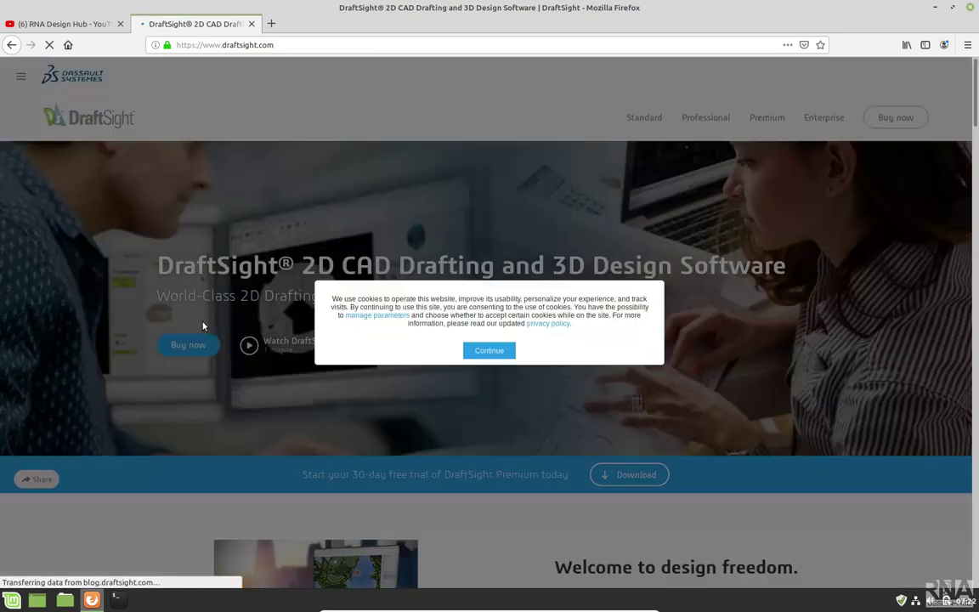
{"action": "left_click", "coordinate": [496, 350]}
{"action": "scroll", "coordinate": [692, 286], "scroll_direction": "down", "scroll_amount": 3}
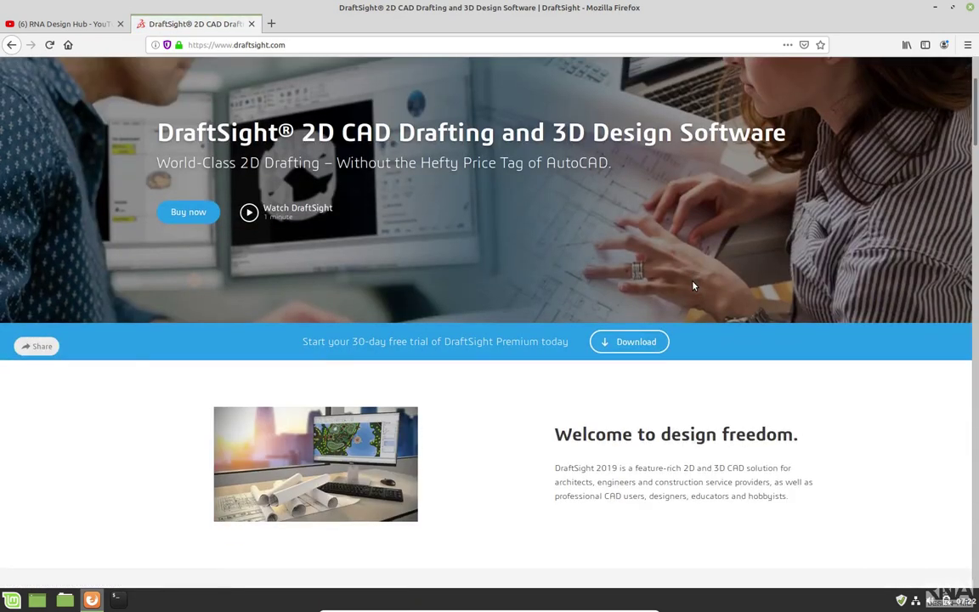
{"action": "scroll", "coordinate": [693, 286], "scroll_direction": "up", "scroll_amount": 2}
{"action": "scroll", "coordinate": [693, 286], "scroll_direction": "up", "scroll_amount": 1}
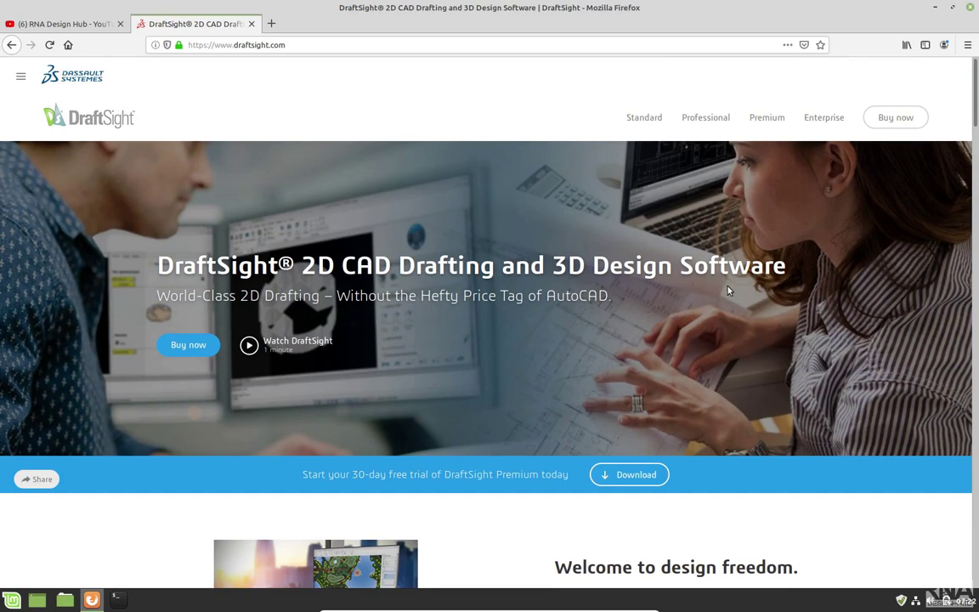
- Scroll the DraftSight homepage and open the free-trial Download page
{"action": "scroll", "coordinate": [727, 287], "scroll_direction": "down", "scroll_amount": 2}
{"action": "scroll", "coordinate": [727, 287], "scroll_direction": "up", "scroll_amount": 2}
{"action": "scroll", "coordinate": [728, 290], "scroll_direction": "down", "scroll_amount": 3}
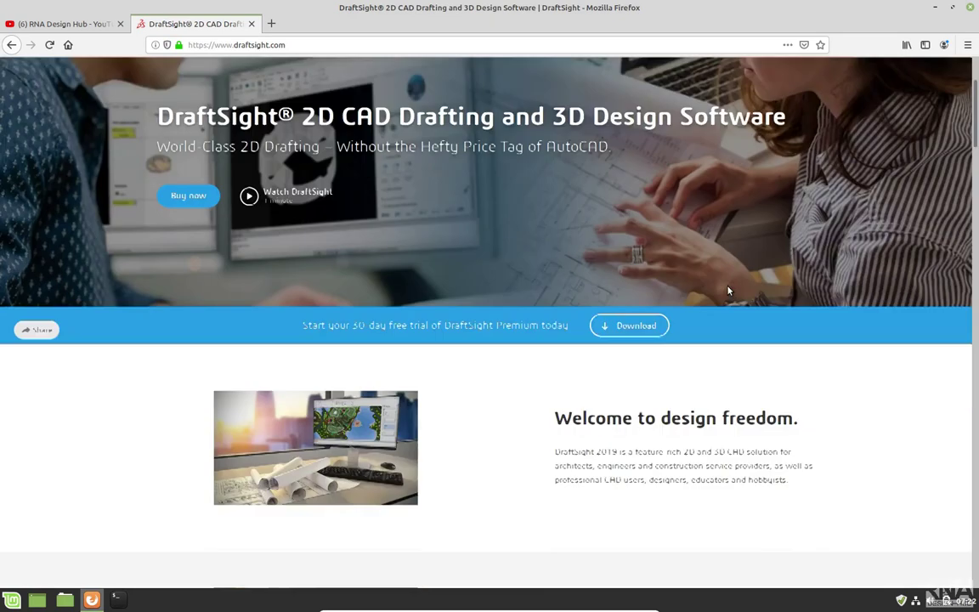
{"action": "scroll", "coordinate": [727, 290], "scroll_direction": "down", "scroll_amount": 2}
{"action": "scroll", "coordinate": [728, 291], "scroll_direction": "up", "scroll_amount": 2}
{"action": "scroll", "coordinate": [728, 287], "scroll_direction": "down", "scroll_amount": 4}
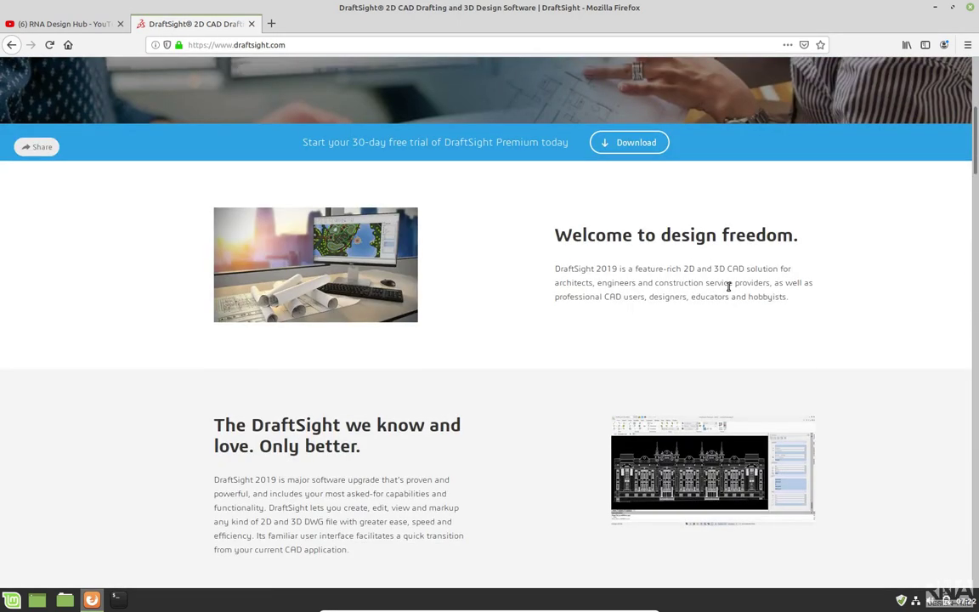
{"action": "left_click", "coordinate": [620, 144]}
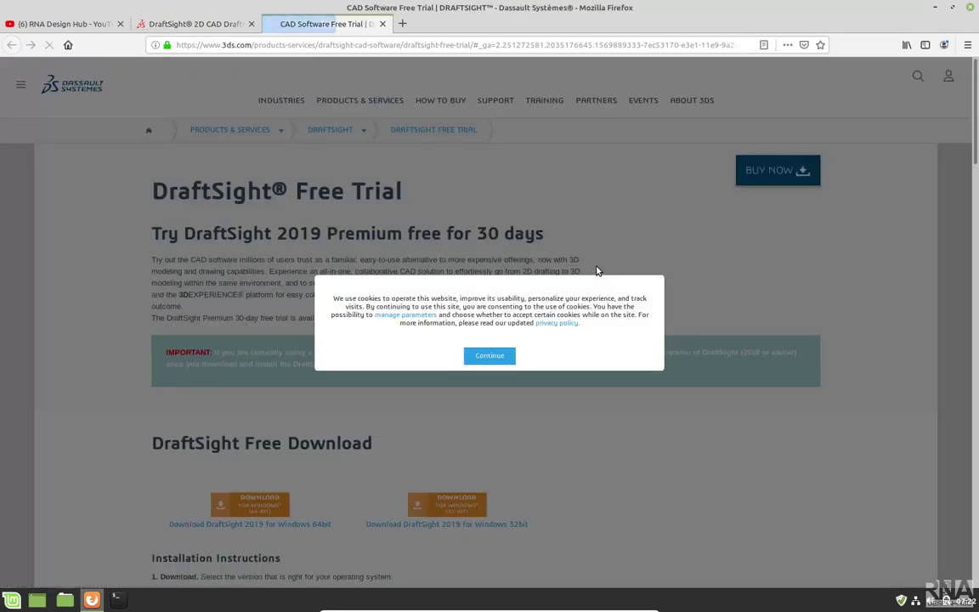
- Accept the trial page's cookie notice and scroll down through its features and system requirements
{"action": "left_click", "coordinate": [503, 356]}
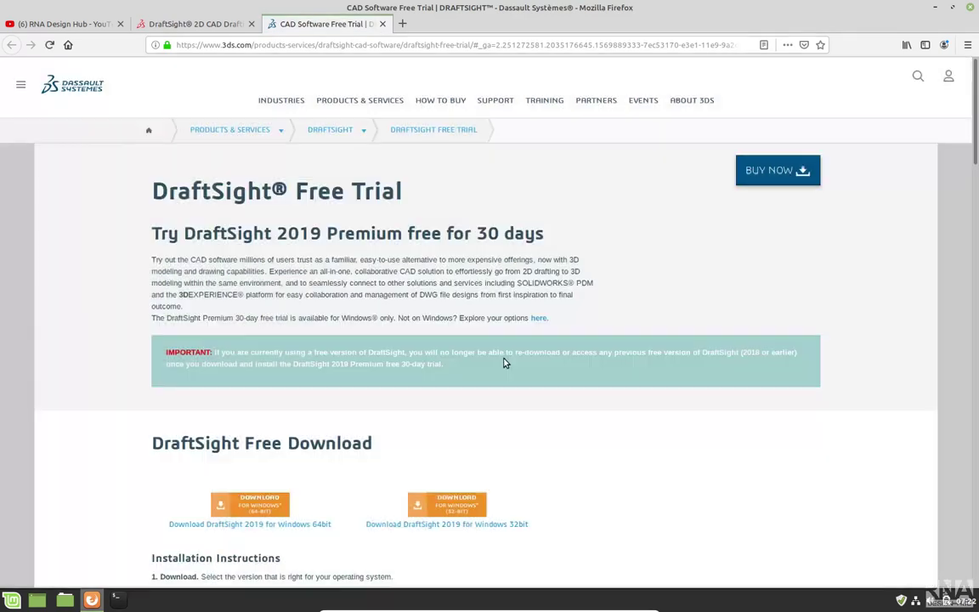
{"action": "scroll", "coordinate": [727, 297], "scroll_direction": "down", "scroll_amount": 2}
{"action": "scroll", "coordinate": [727, 296], "scroll_direction": "down", "scroll_amount": 2}
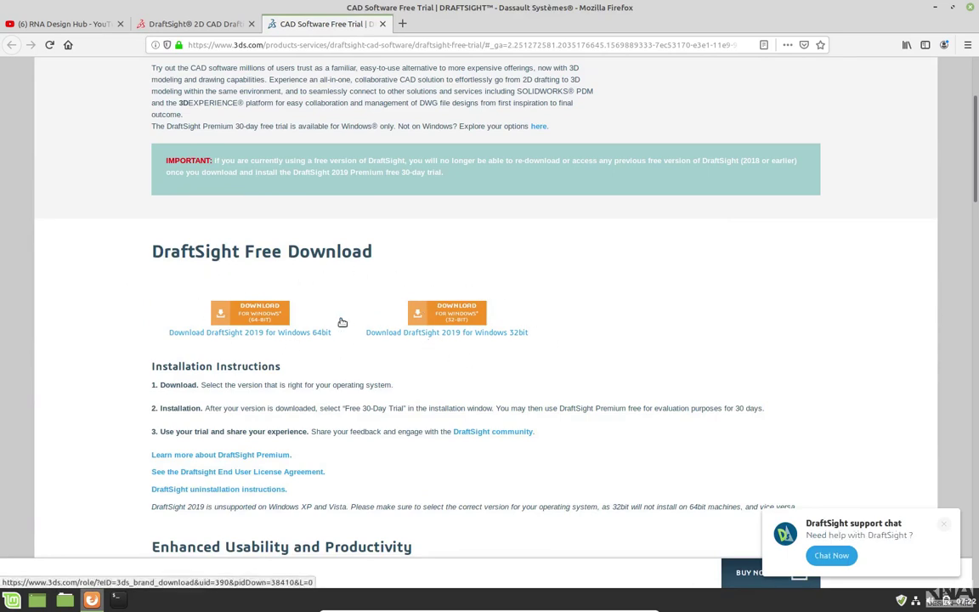
{"action": "scroll", "coordinate": [376, 313], "scroll_direction": "down", "scroll_amount": 3}
{"action": "scroll", "coordinate": [388, 312], "scroll_direction": "down", "scroll_amount": 5}
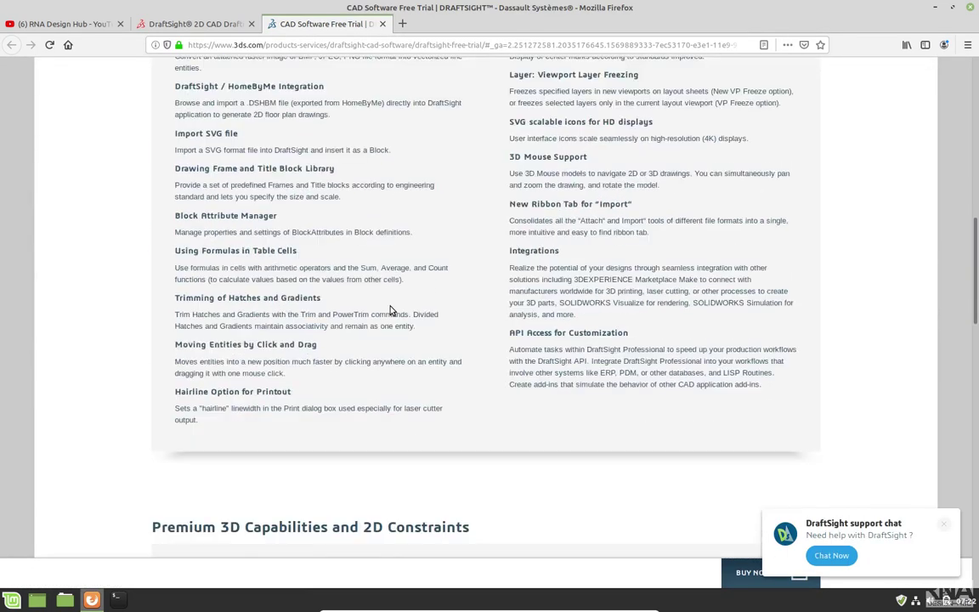
{"action": "scroll", "coordinate": [390, 311], "scroll_direction": "down", "scroll_amount": 4}
{"action": "scroll", "coordinate": [392, 307], "scroll_direction": "down", "scroll_amount": 3}
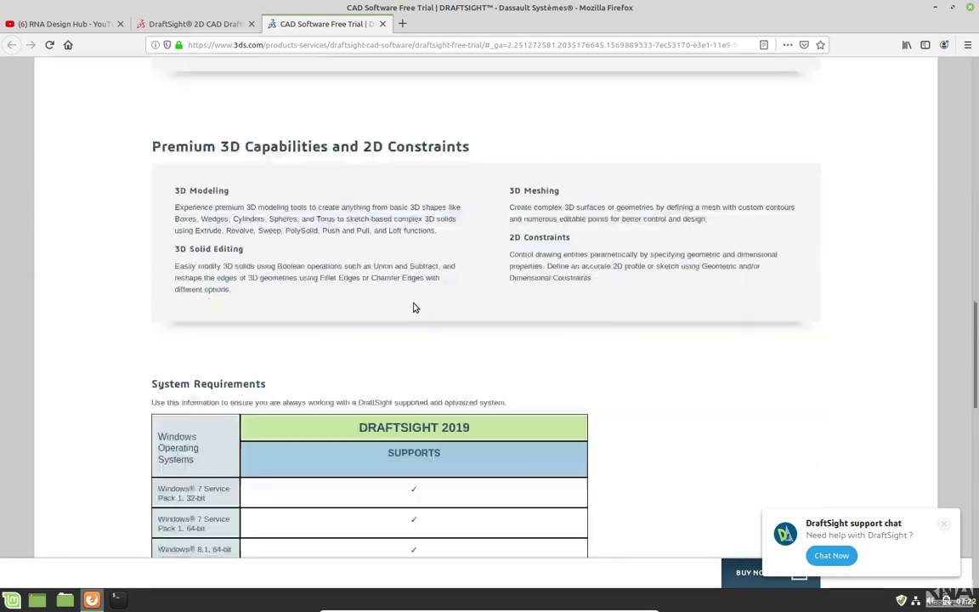
{"action": "scroll", "coordinate": [416, 307], "scroll_direction": "down", "scroll_amount": 3}
{"action": "scroll", "coordinate": [416, 307], "scroll_direction": "down", "scroll_amount": 3}
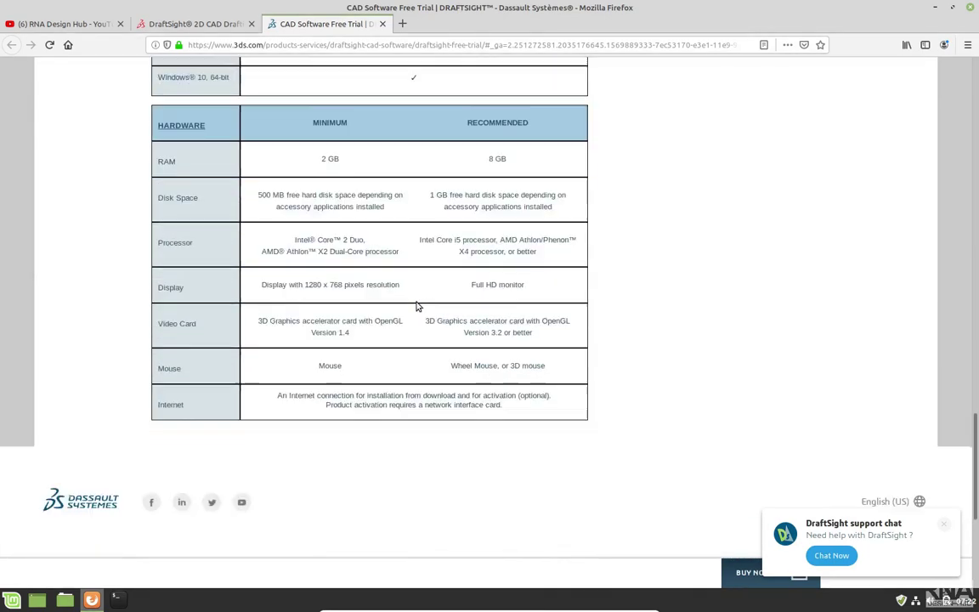
- Scroll back to the top and expand the DRAFTSIGHT breadcrumb dropdown
{"action": "scroll", "coordinate": [417, 306], "scroll_direction": "up", "scroll_amount": 4}
{"action": "scroll", "coordinate": [416, 304], "scroll_direction": "up", "scroll_amount": 5}
{"action": "scroll", "coordinate": [416, 304], "scroll_direction": "up", "scroll_amount": 3}
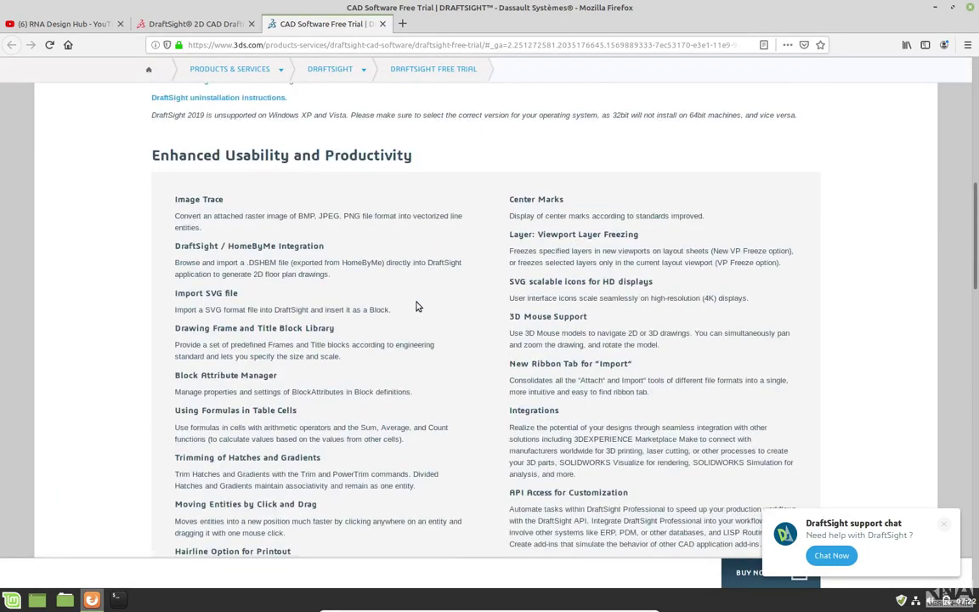
{"action": "scroll", "coordinate": [417, 303], "scroll_direction": "up", "scroll_amount": 3}
{"action": "scroll", "coordinate": [416, 303], "scroll_direction": "up", "scroll_amount": 3}
{"action": "scroll", "coordinate": [416, 306], "scroll_direction": "up", "scroll_amount": 2}
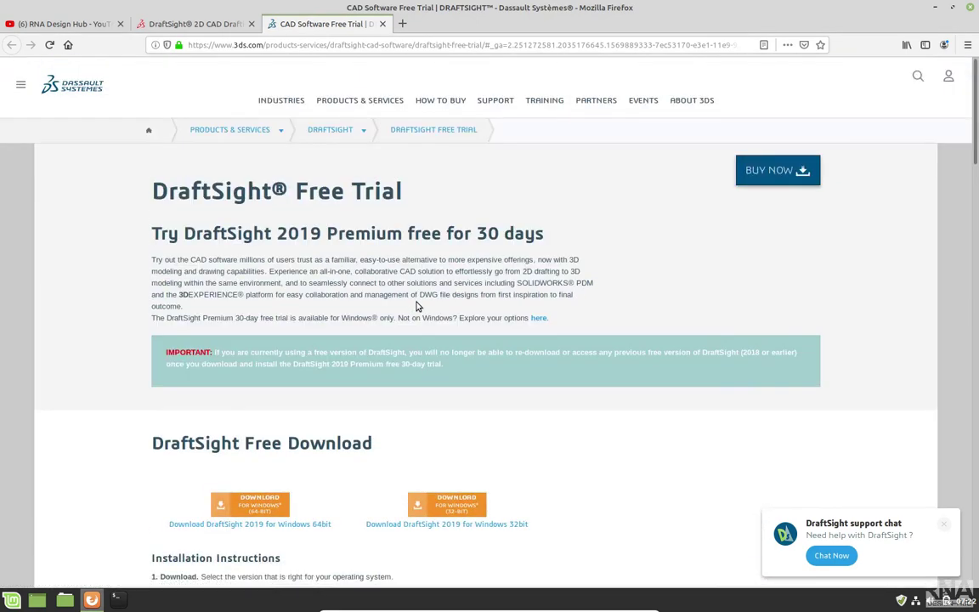
{"action": "left_click", "coordinate": [358, 129]}
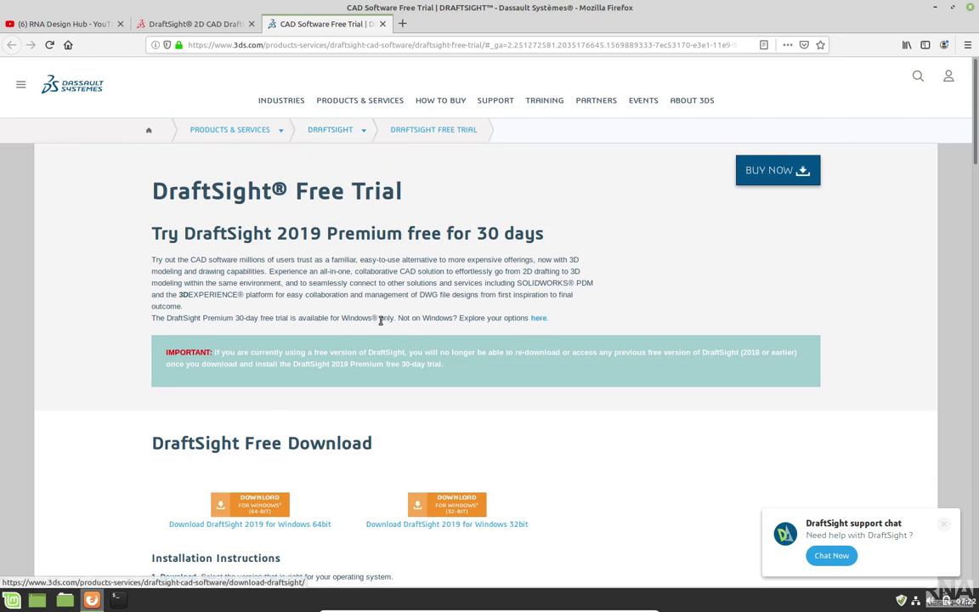
- Follow the 'Not on Windows?' link and scroll to the DraftSight 2019 SP2 download section
{"action": "left_click", "coordinate": [539, 319]}
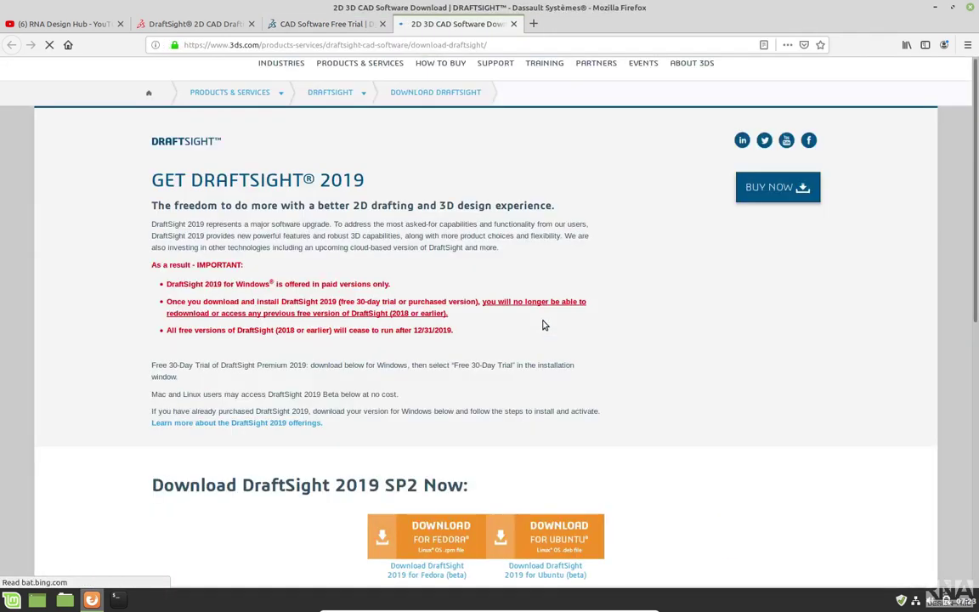
{"action": "scroll", "coordinate": [608, 288], "scroll_direction": "down", "scroll_amount": 1}
{"action": "scroll", "coordinate": [607, 289], "scroll_direction": "down", "scroll_amount": 3}
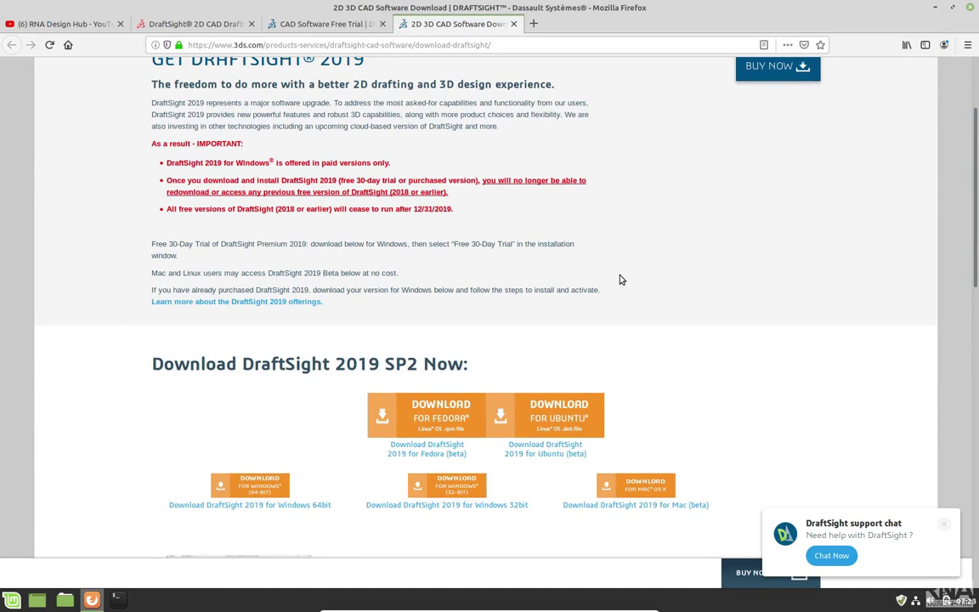
{"action": "scroll", "coordinate": [620, 279], "scroll_direction": "down", "scroll_amount": 1}
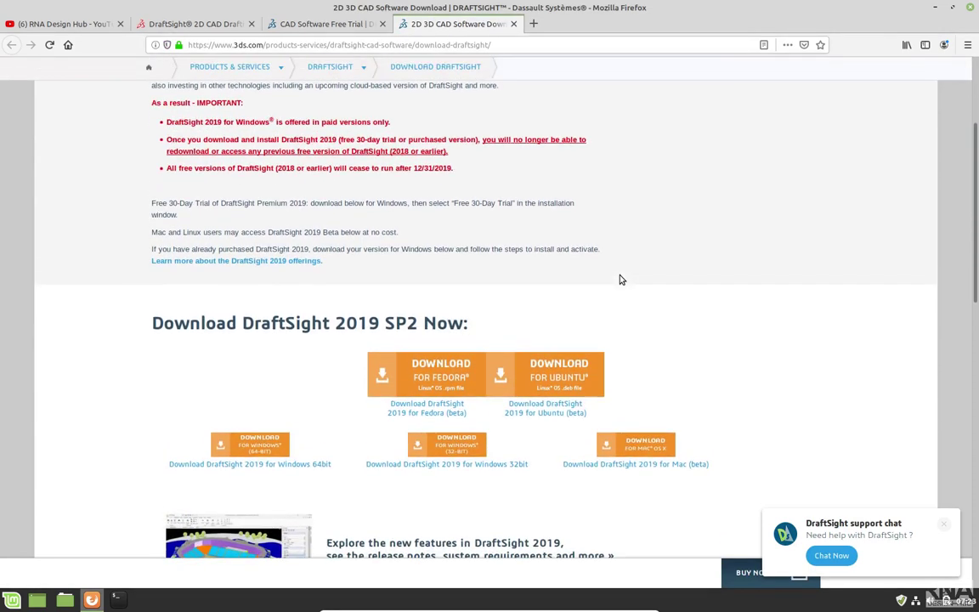
{"action": "scroll", "coordinate": [621, 280], "scroll_direction": "up", "scroll_amount": 2}
{"action": "scroll", "coordinate": [621, 279], "scroll_direction": "up", "scroll_amount": 1}
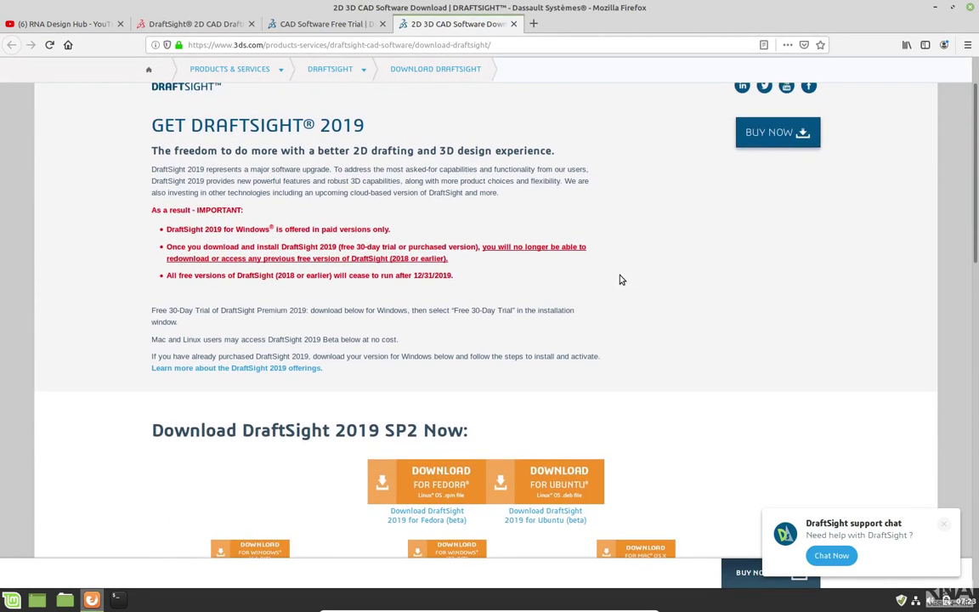
{"action": "scroll", "coordinate": [620, 279], "scroll_direction": "down", "scroll_amount": 3}
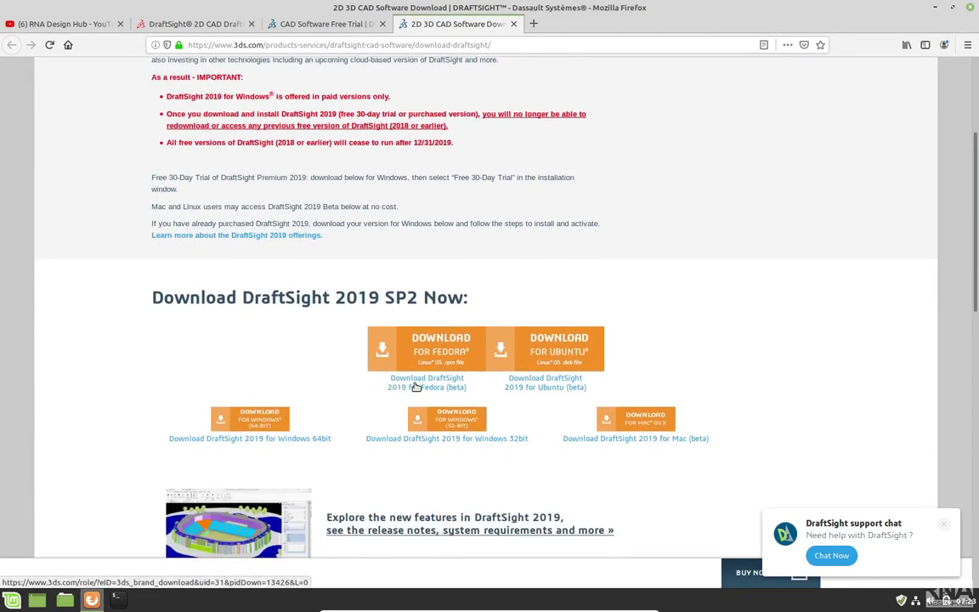
{"action": "scroll", "coordinate": [417, 386], "scroll_direction": "down", "scroll_amount": 1}
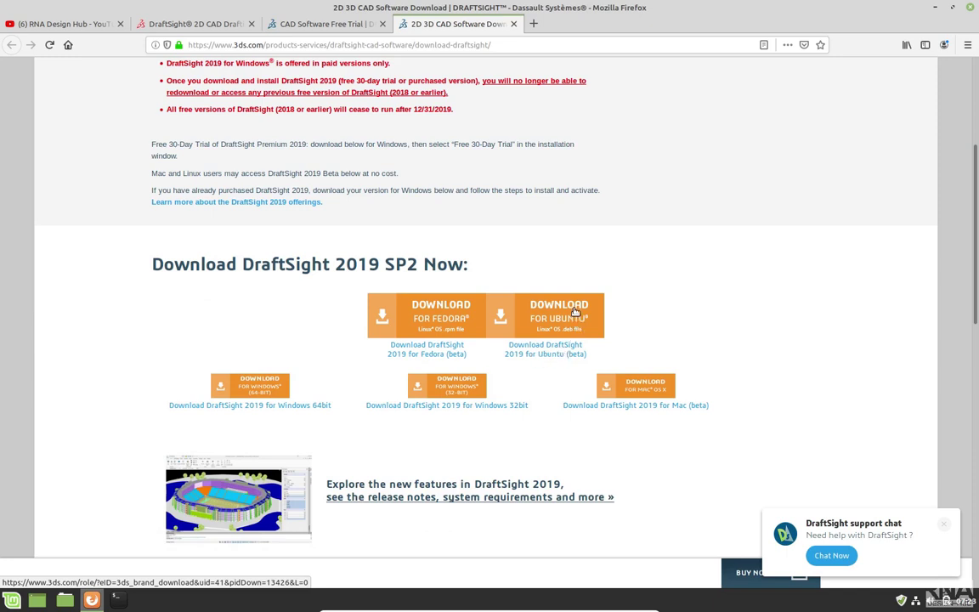
- Pick the DraftSight 2019 Ubuntu package and accept the licence agreement after reading to its end
{"action": "left_click", "coordinate": [574, 312]}
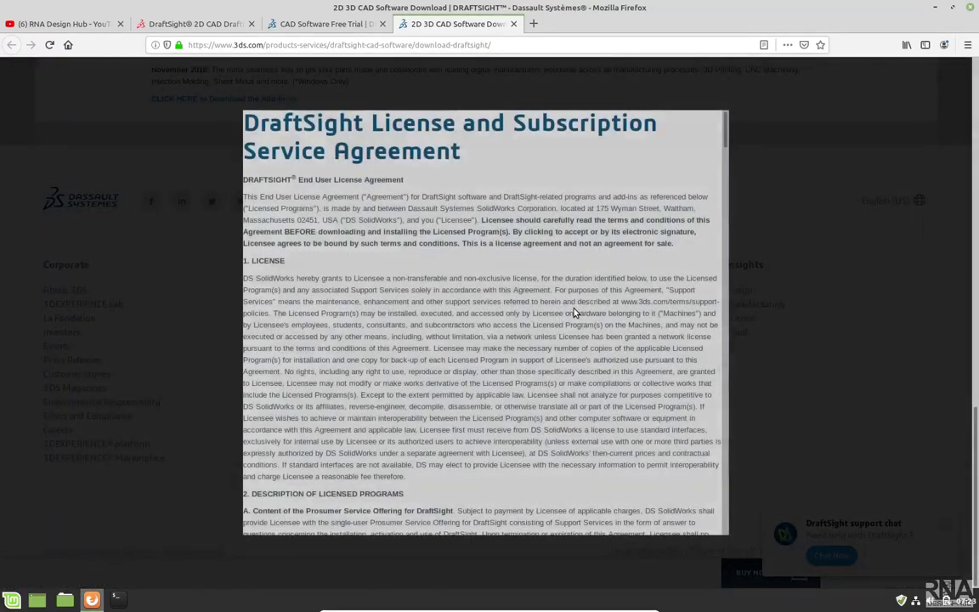
{"action": "scroll", "coordinate": [526, 347], "scroll_direction": "down", "scroll_amount": 5}
{"action": "scroll", "coordinate": [522, 369], "scroll_direction": "down", "scroll_amount": 5}
{"action": "scroll", "coordinate": [523, 370], "scroll_direction": "down", "scroll_amount": 5}
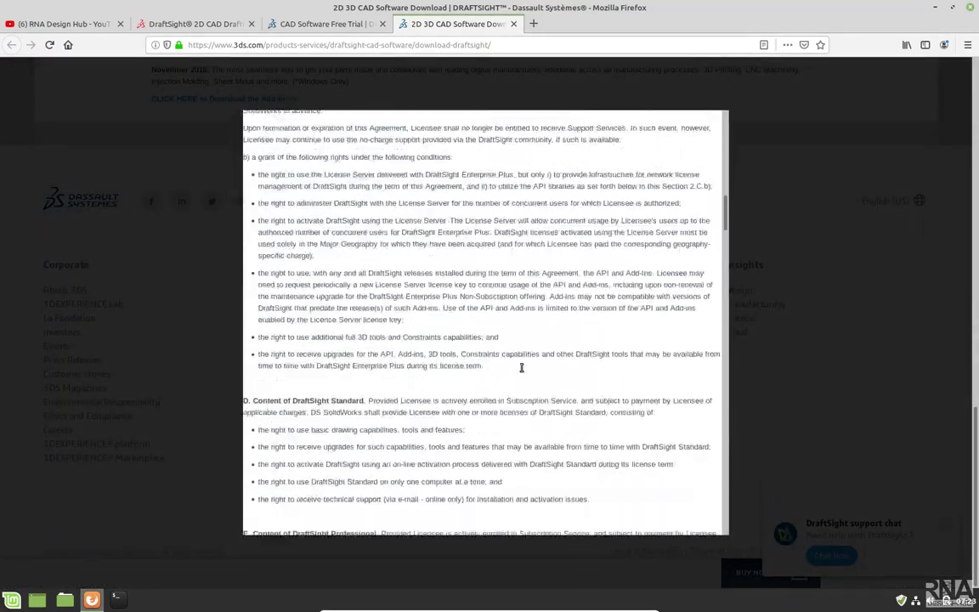
{"action": "scroll", "coordinate": [525, 361], "scroll_direction": "down", "scroll_amount": 5}
{"action": "scroll", "coordinate": [524, 360], "scroll_direction": "down", "scroll_amount": 5}
{"action": "scroll", "coordinate": [526, 357], "scroll_direction": "down", "scroll_amount": 5}
{"action": "scroll", "coordinate": [528, 349], "scroll_direction": "down", "scroll_amount": 5}
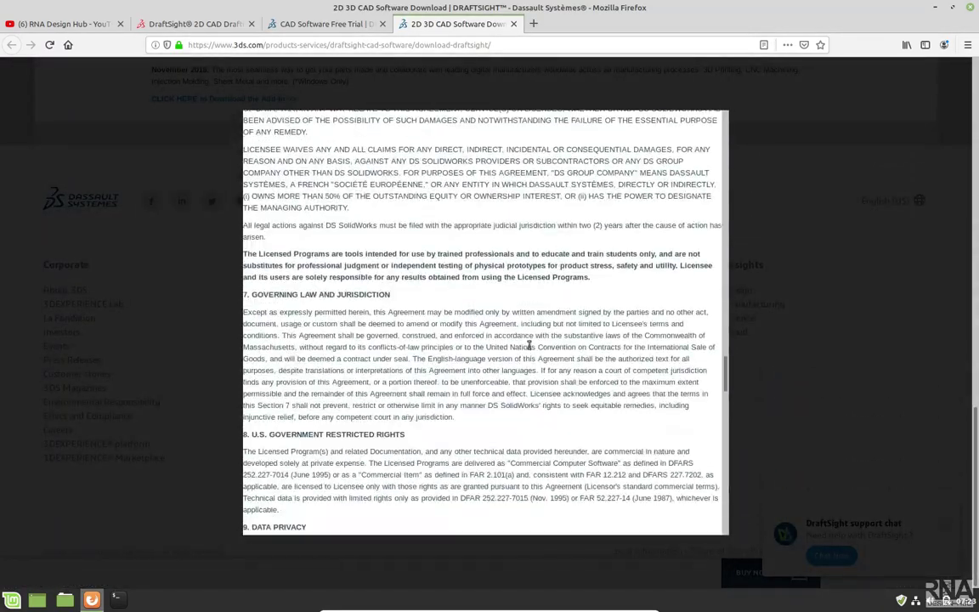
{"action": "scroll", "coordinate": [528, 349], "scroll_direction": "down", "scroll_amount": 5}
{"action": "scroll", "coordinate": [527, 348], "scroll_direction": "down", "scroll_amount": 5}
{"action": "scroll", "coordinate": [527, 347], "scroll_direction": "down", "scroll_amount": 5}
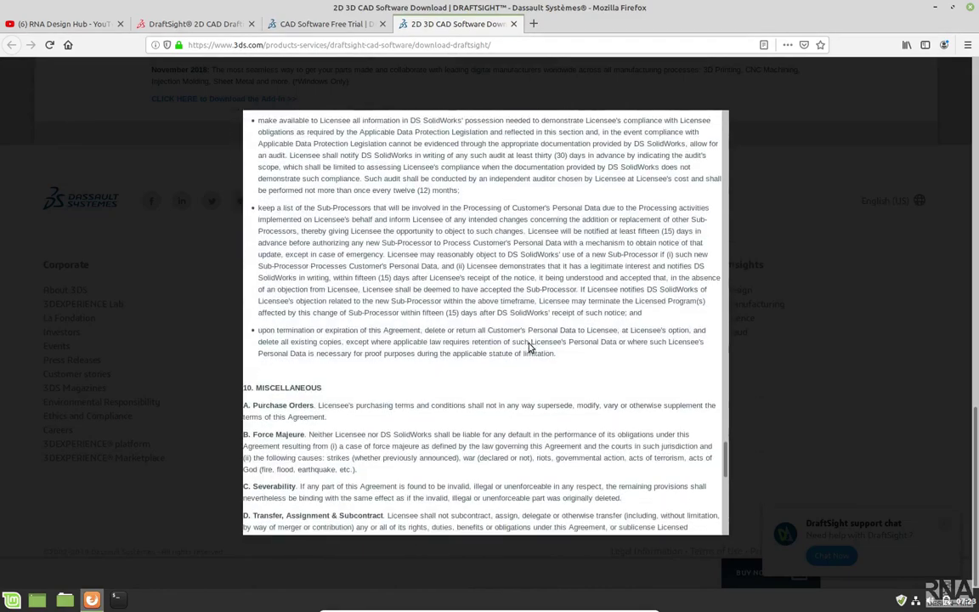
{"action": "scroll", "coordinate": [529, 344], "scroll_direction": "down", "scroll_amount": 5}
{"action": "scroll", "coordinate": [529, 344], "scroll_direction": "down", "scroll_amount": 5}
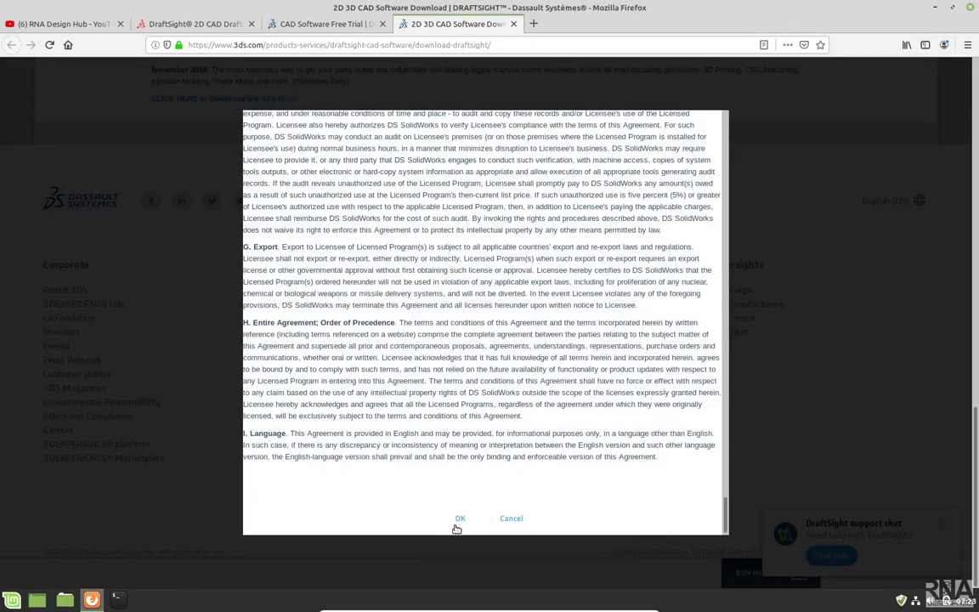
{"action": "left_click", "coordinate": [459, 520]}
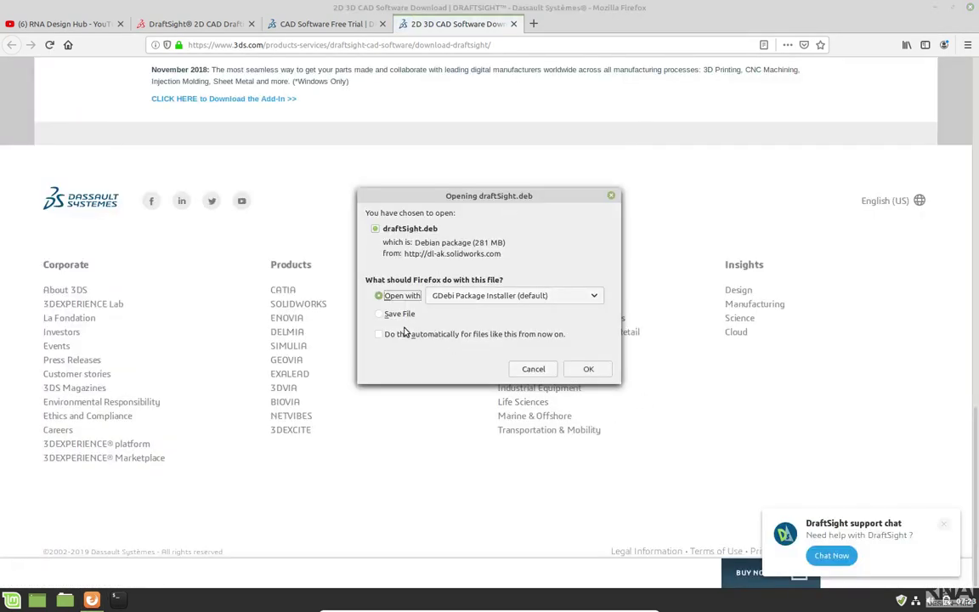
- Save draftSight.deb to disk, then open its containing folder from the Downloads panel
{"action": "left_click", "coordinate": [404, 316]}
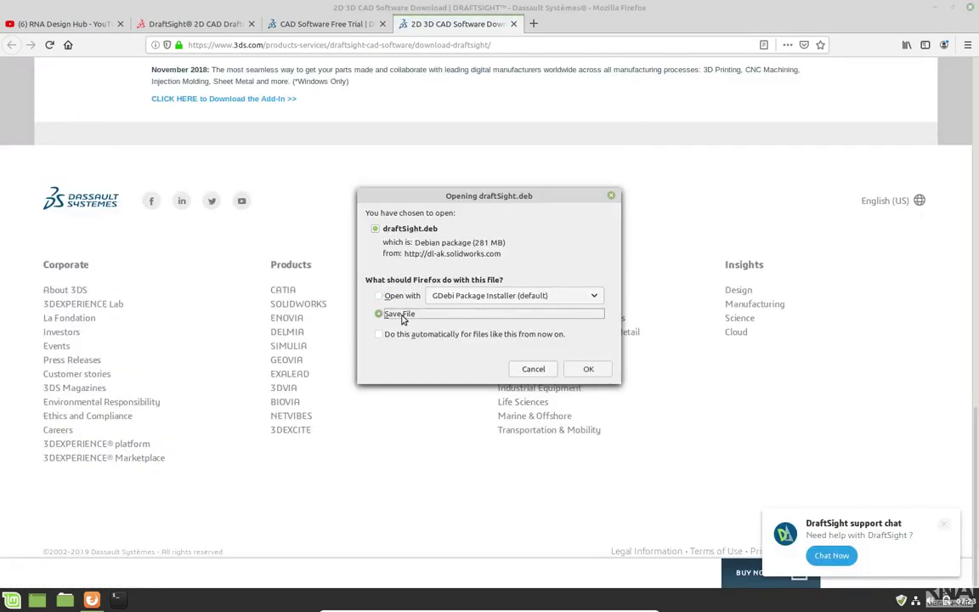
{"action": "left_click", "coordinate": [588, 371]}
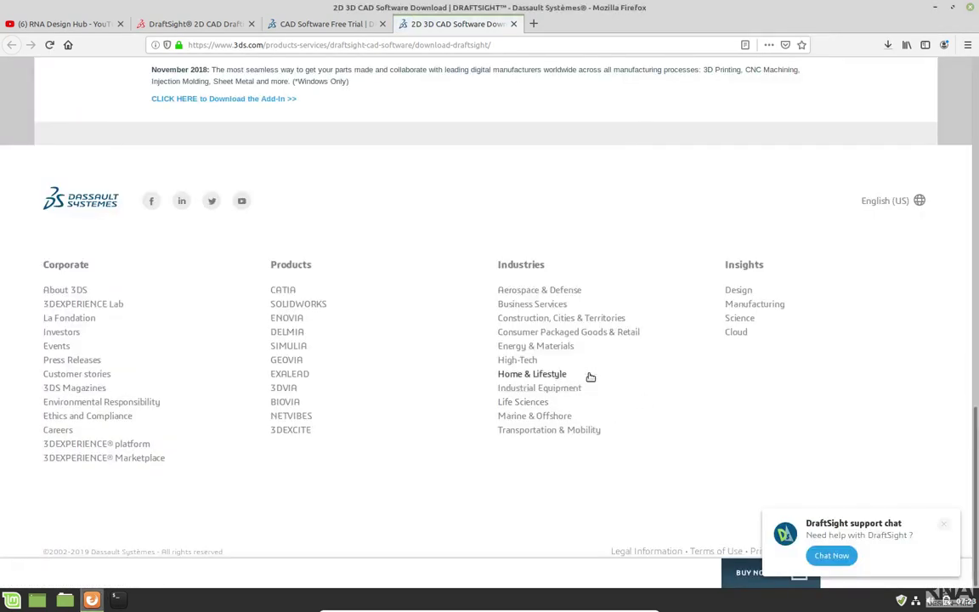
{"action": "left_click", "coordinate": [888, 45]}
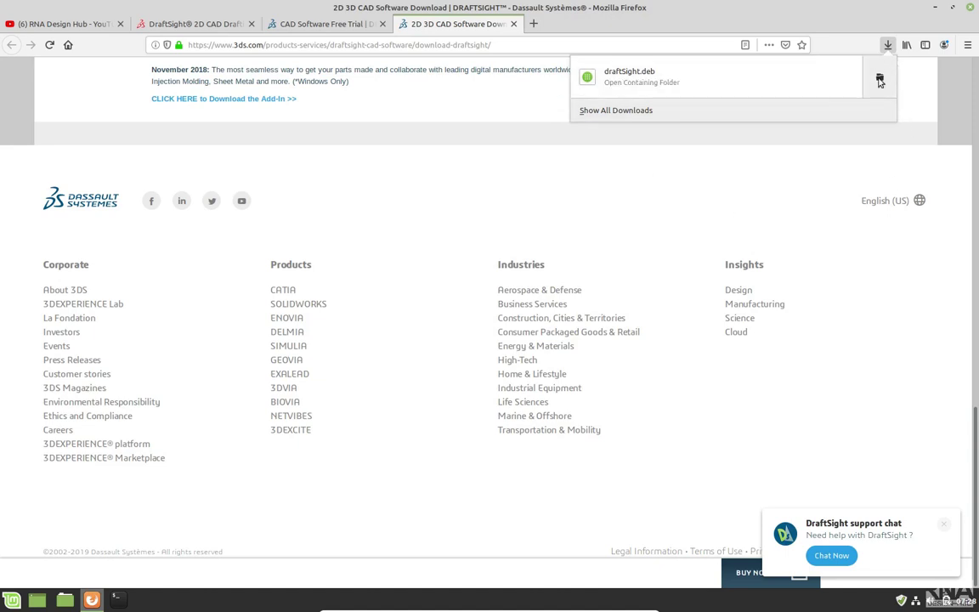
{"action": "left_click", "coordinate": [879, 80]}
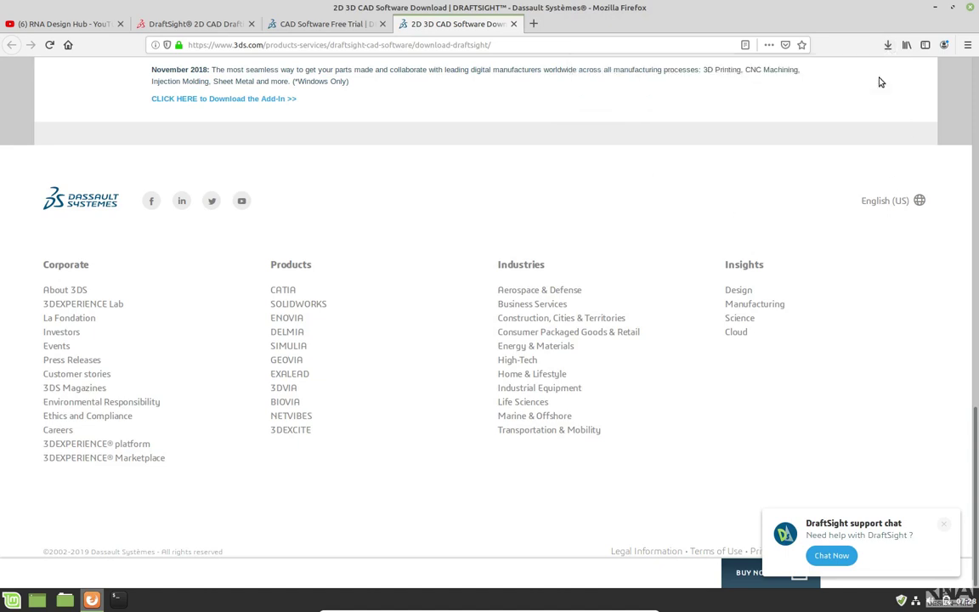
- Open draftSight.deb from the Downloads folder in the package installer
{"action": "left_click", "coordinate": [509, 323]}
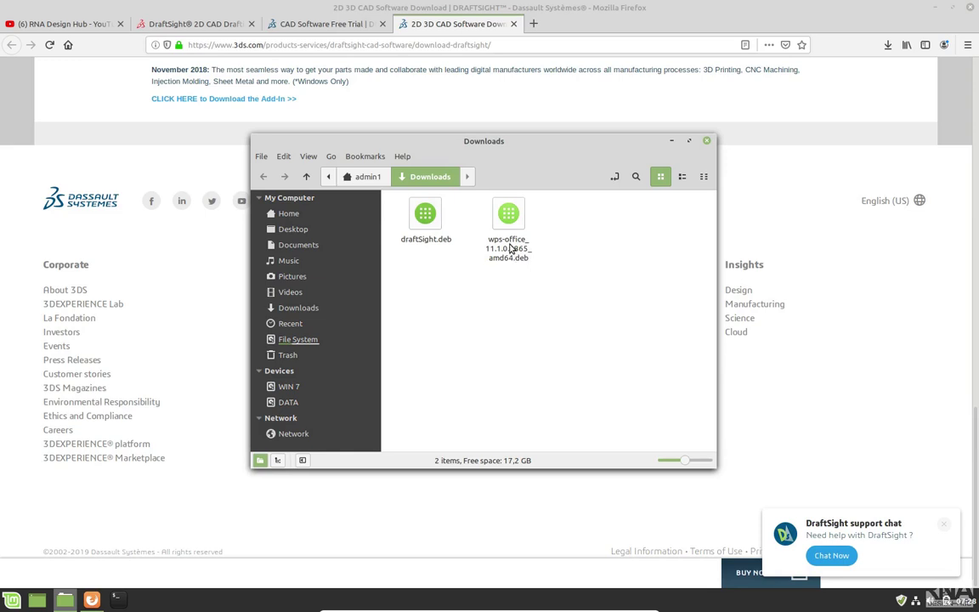
{"action": "left_click", "coordinate": [421, 222]}
{"action": "left_click", "coordinate": [418, 277]}
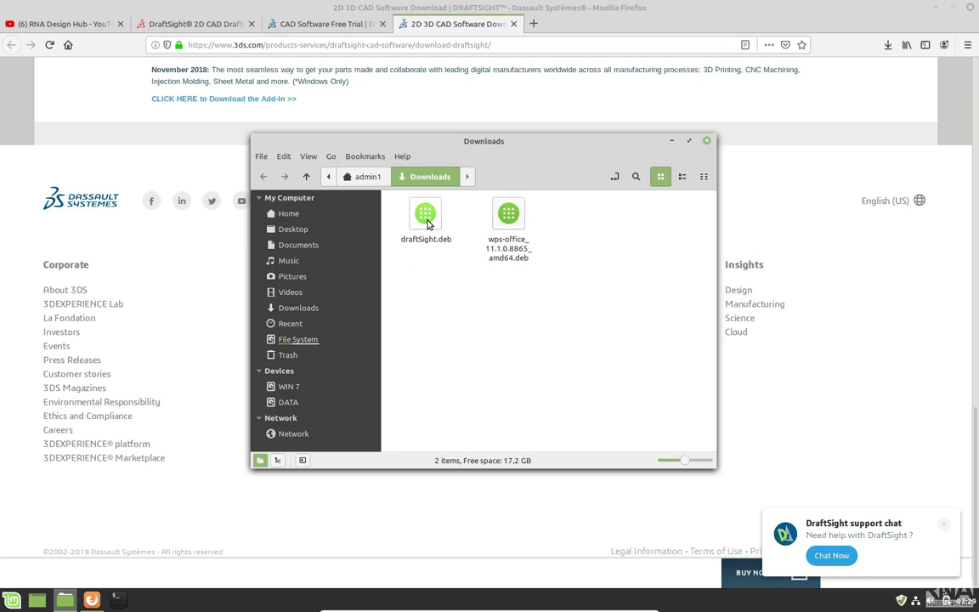
{"action": "double_click", "coordinate": [428, 224]}
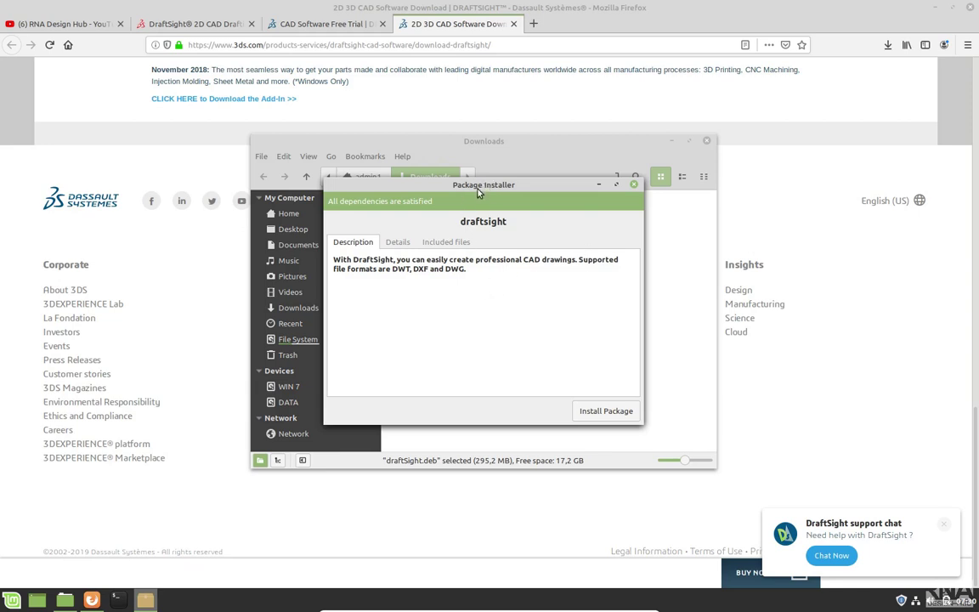
- Move the GDebi installer window slightly up once draftSight.deb has loaded
{"action": "left_click_drag", "start_coordinate": [476, 190], "coordinate": [477, 165]}
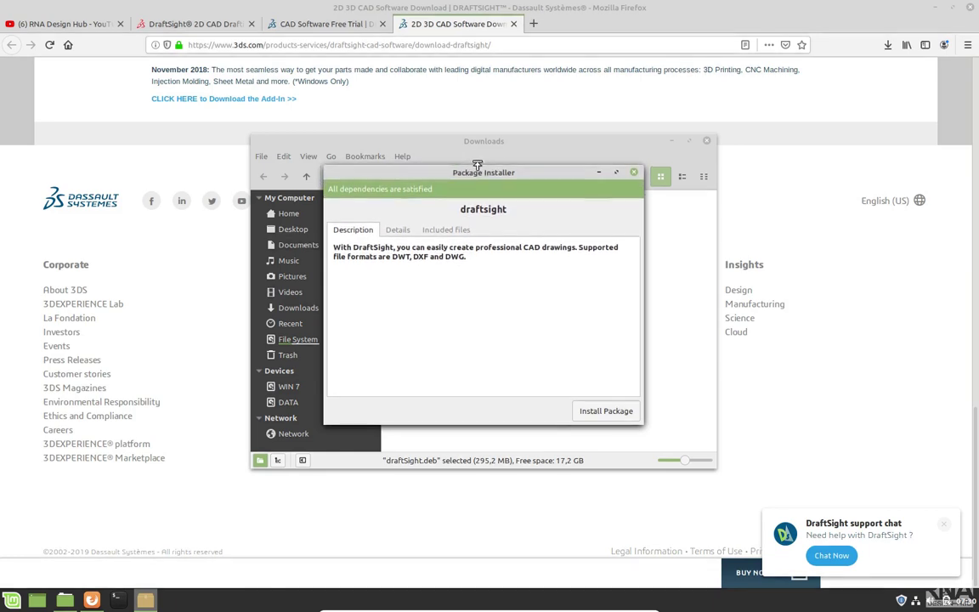
- Start installing the draftsight package and authenticate with the account password
{"action": "left_click_drag", "start_coordinate": [487, 177], "coordinate": [484, 177]}
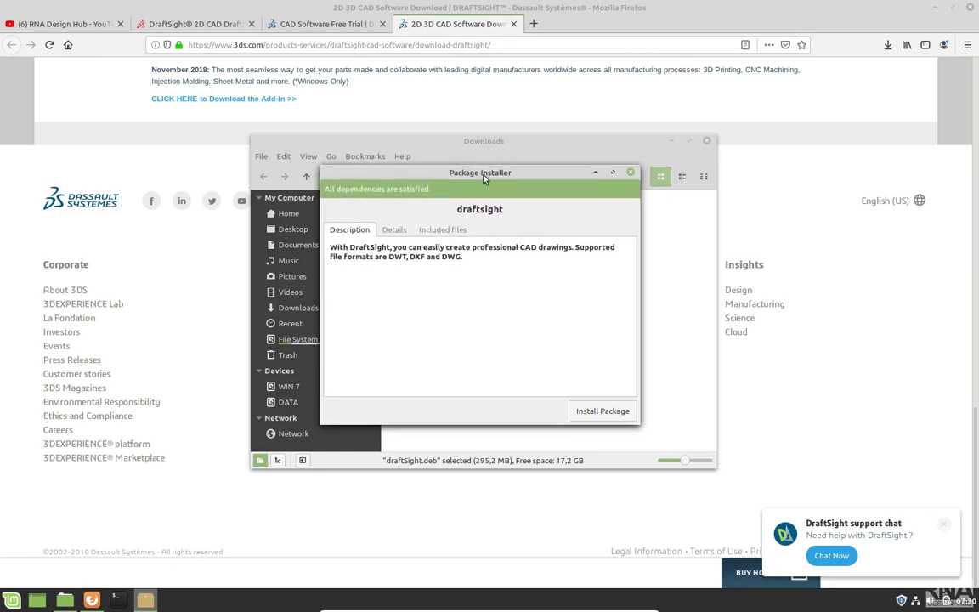
{"action": "left_click", "coordinate": [587, 412]}
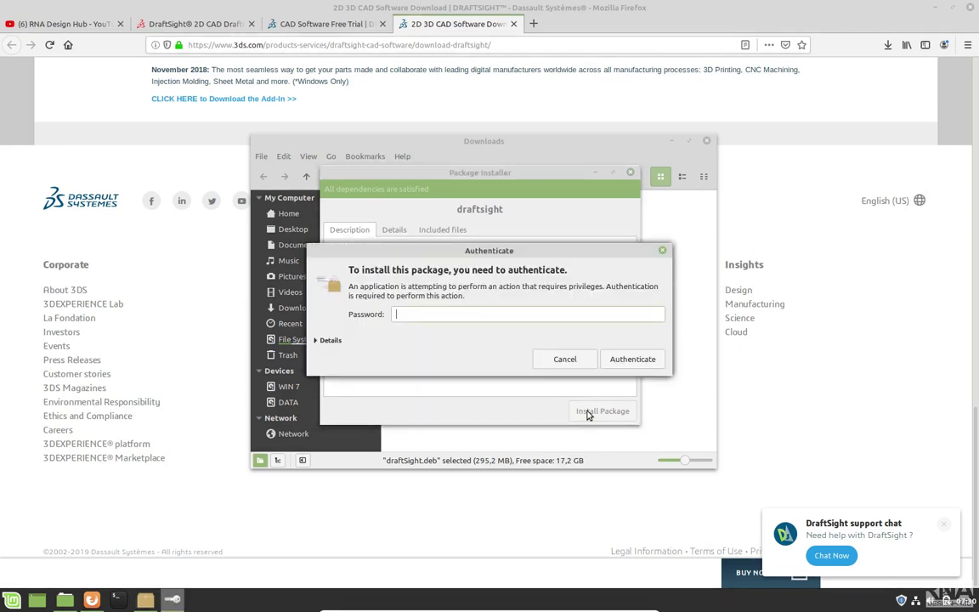
{"action": "type", "text": "•••••"}
{"action": "key", "text": "Return"}
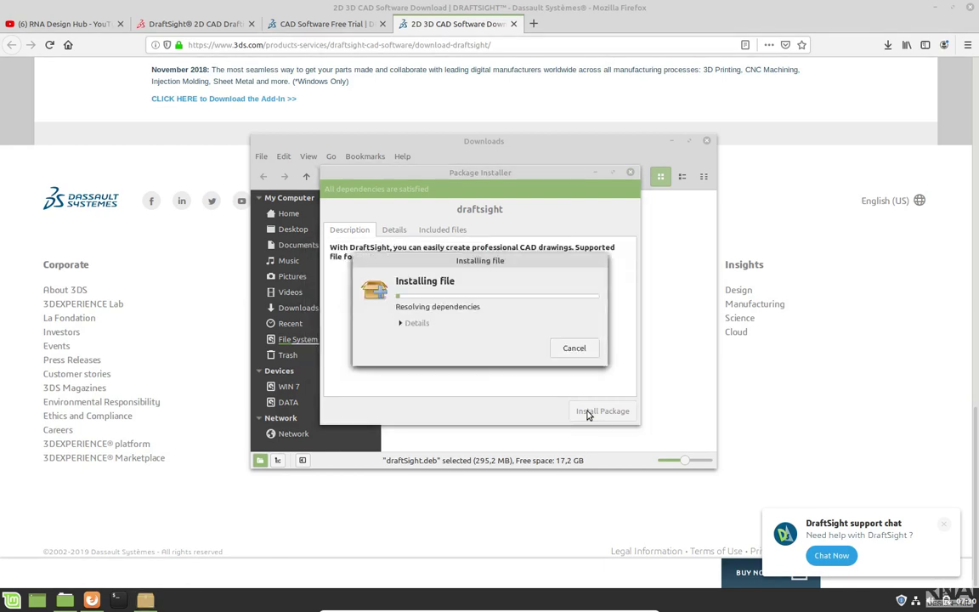
- Accept DraftSight's licence in Package Installer and minimise Firefox while the package finishes installing
{"action": "left_click", "coordinate": [401, 324]}
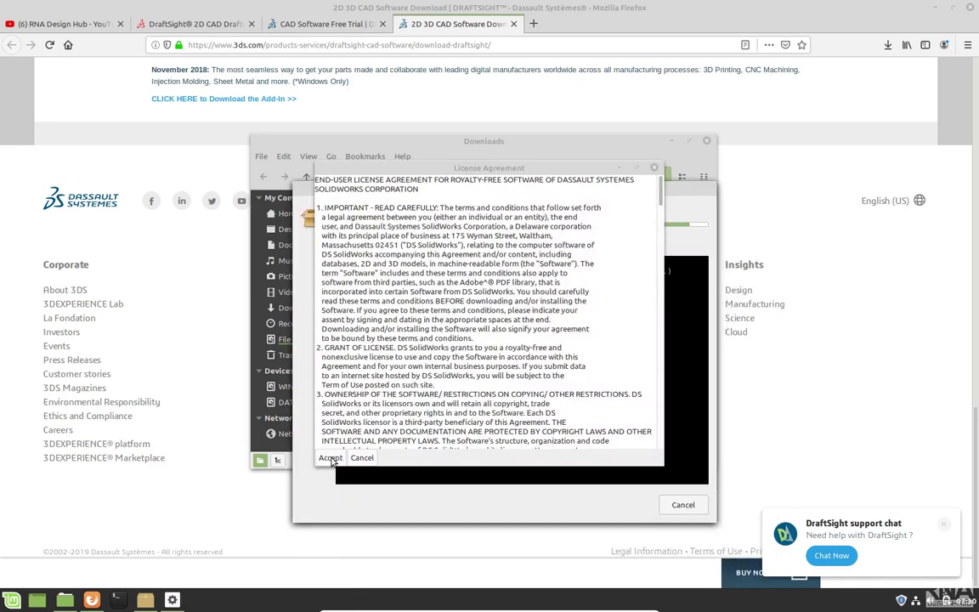
{"action": "left_click", "coordinate": [329, 458]}
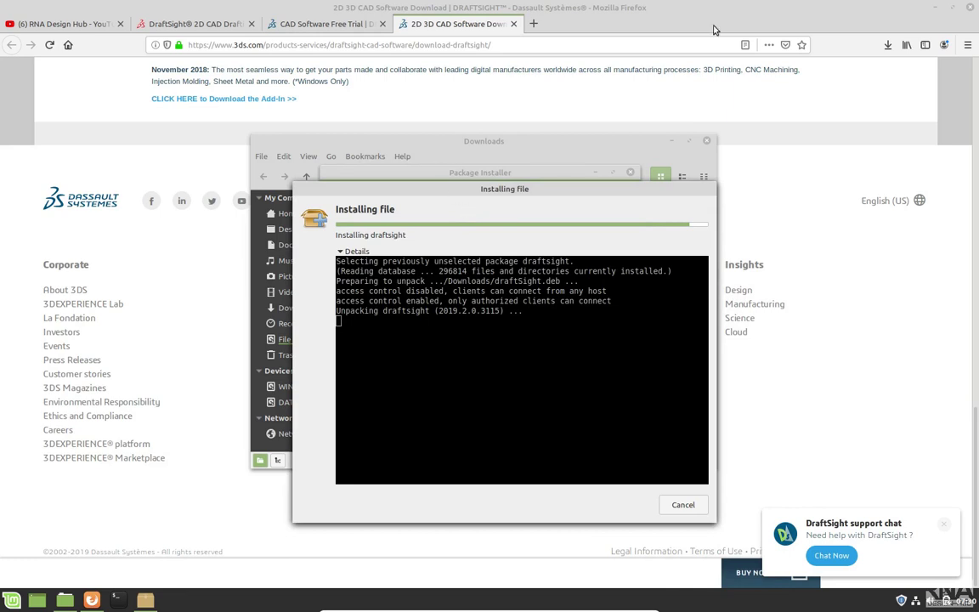
{"action": "left_click", "coordinate": [952, 6]}
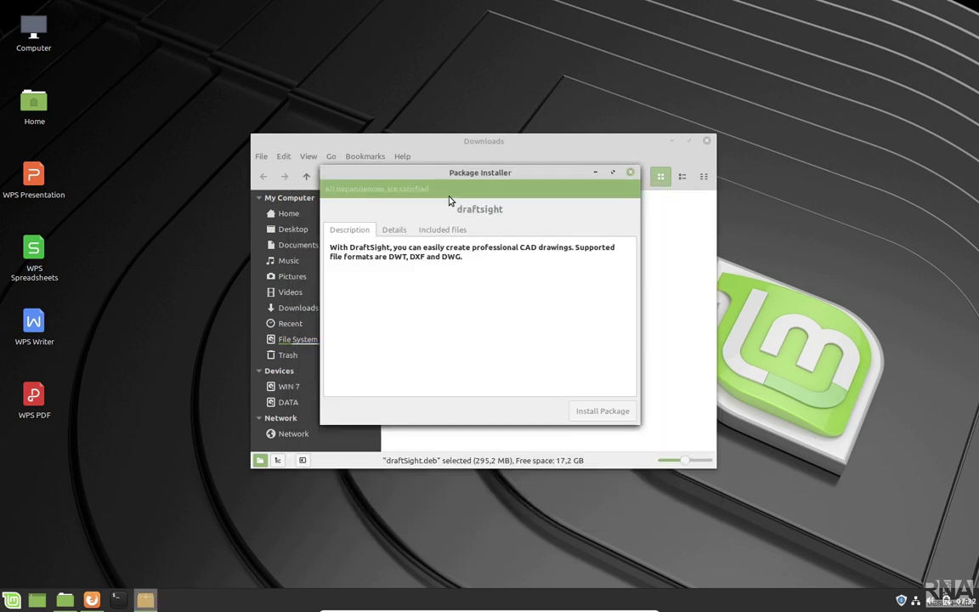
- Close the installer and Downloads window, then launch DraftSight by searching 'dra' in the Cinnamon menu
{"action": "left_click", "coordinate": [594, 174]}
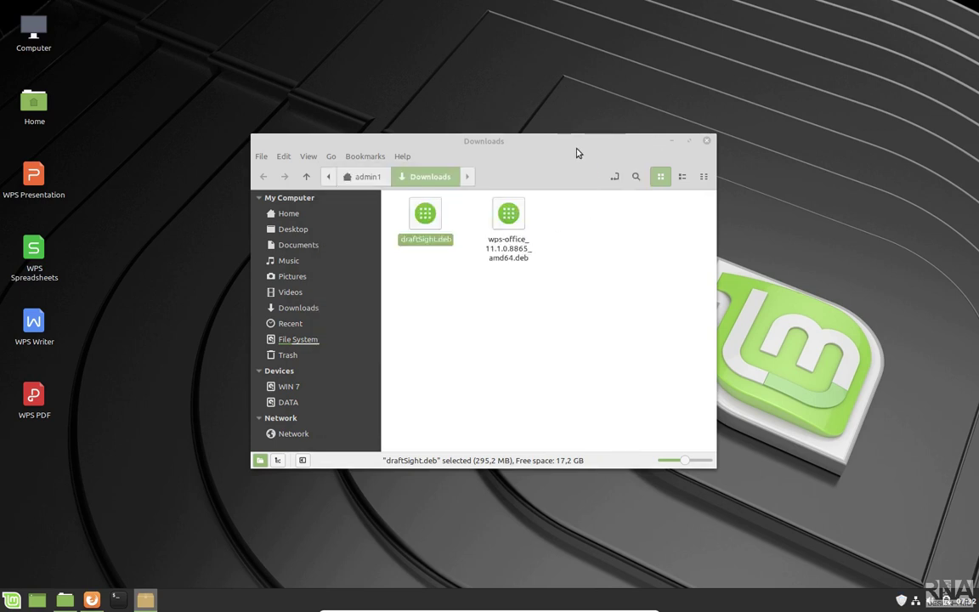
{"action": "left_click", "coordinate": [670, 141]}
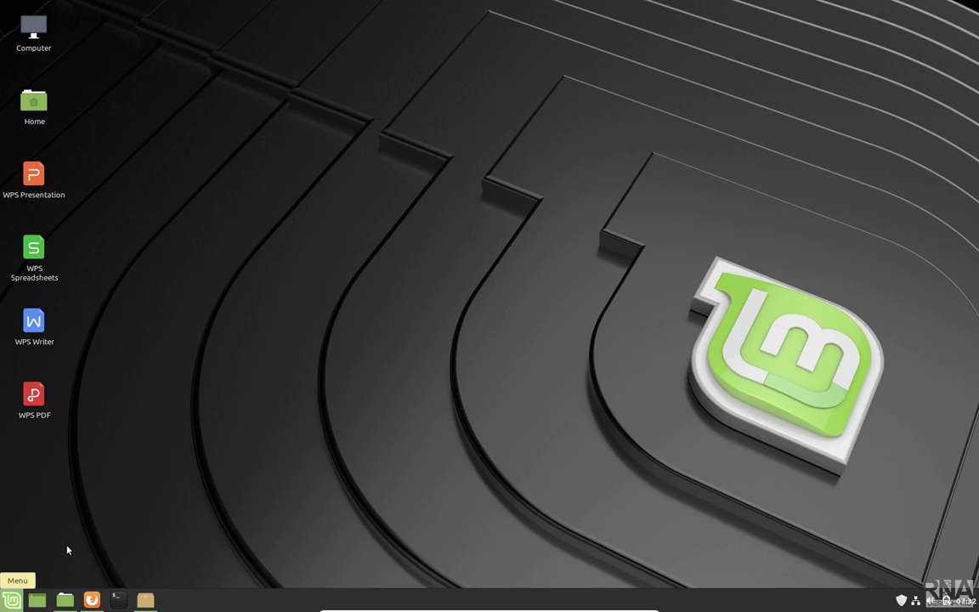
{"action": "left_click", "coordinate": [23, 586]}
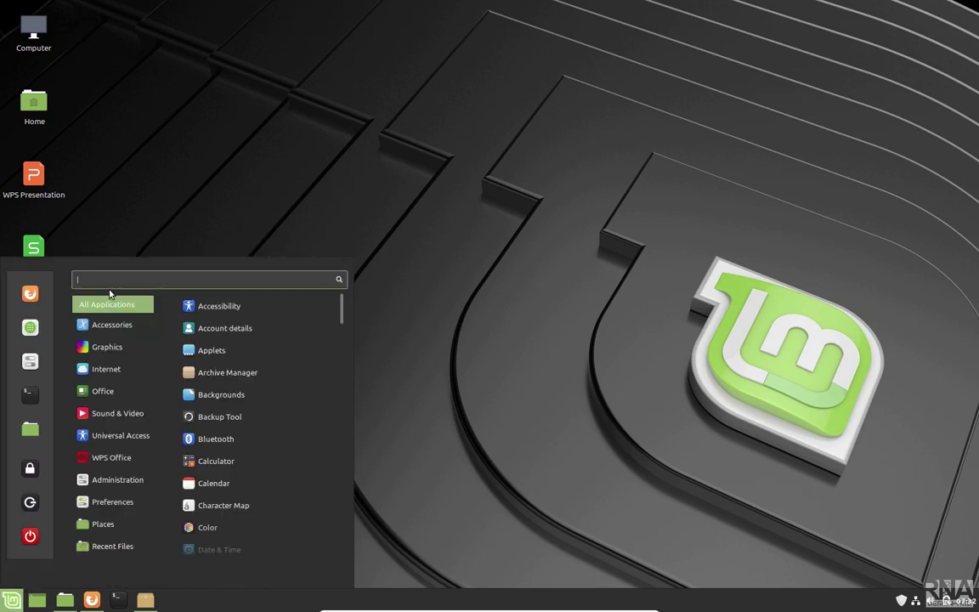
{"action": "type", "text": "d"}
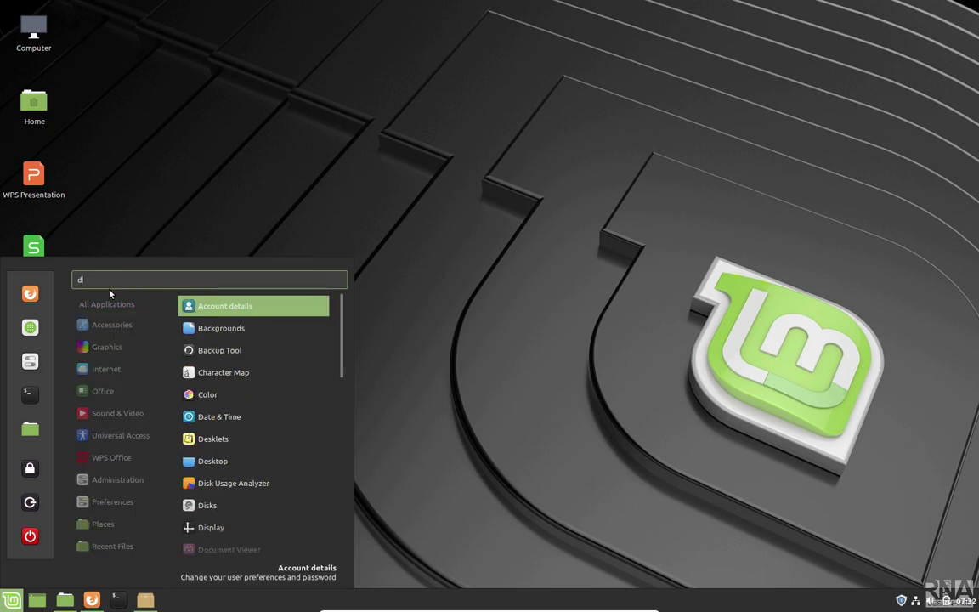
{"action": "type", "text": "ra"}
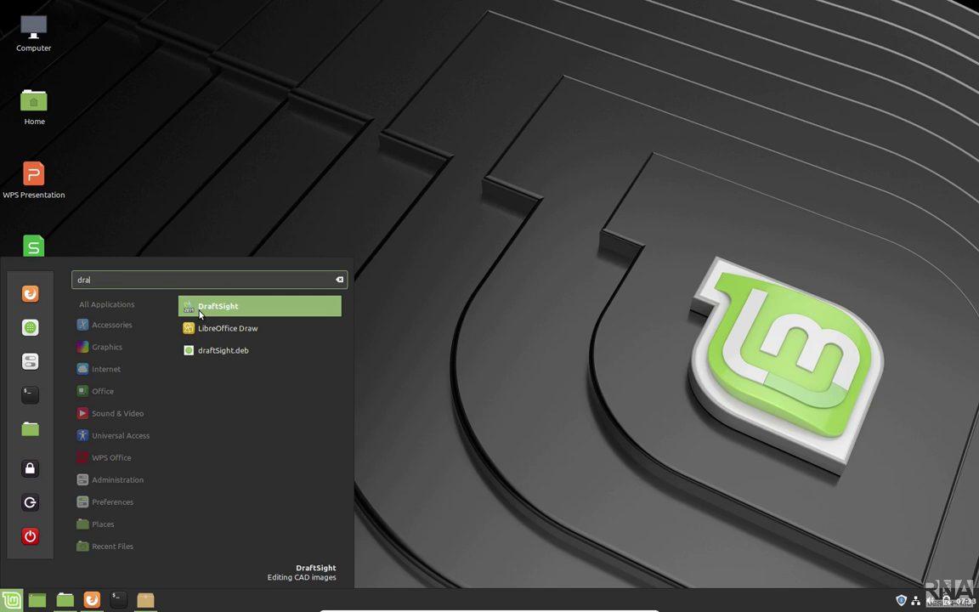
{"action": "left_click", "coordinate": [199, 314]}
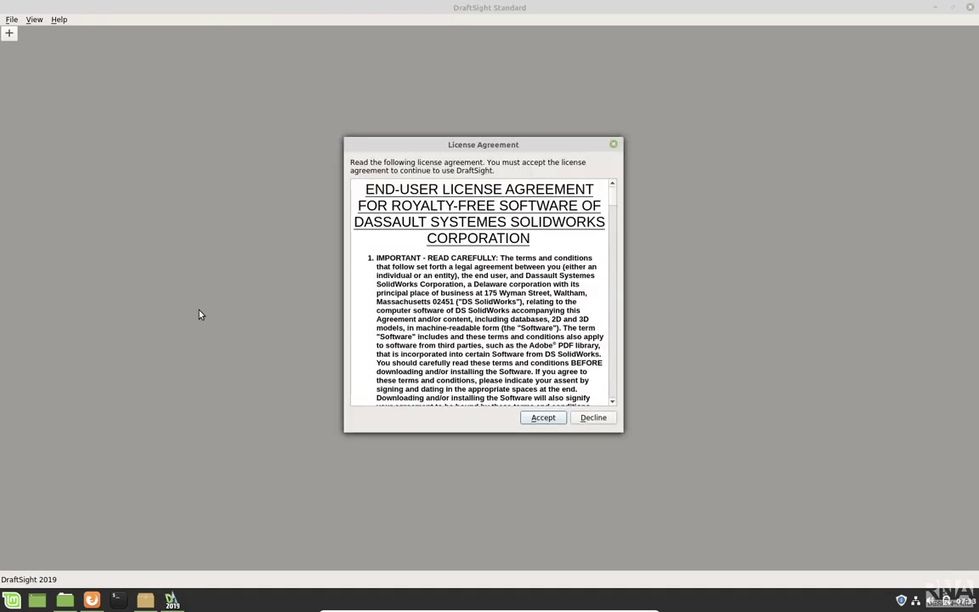
- Accept the DraftSight licence and set performance reporting to 'Remind me later'
{"action": "left_click", "coordinate": [529, 417]}
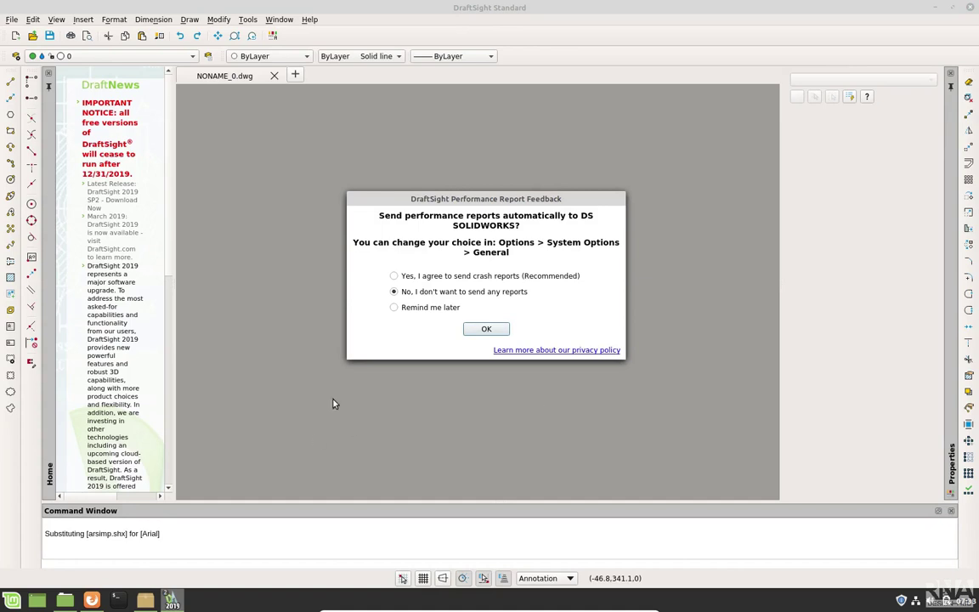
{"action": "left_click", "coordinate": [413, 307]}
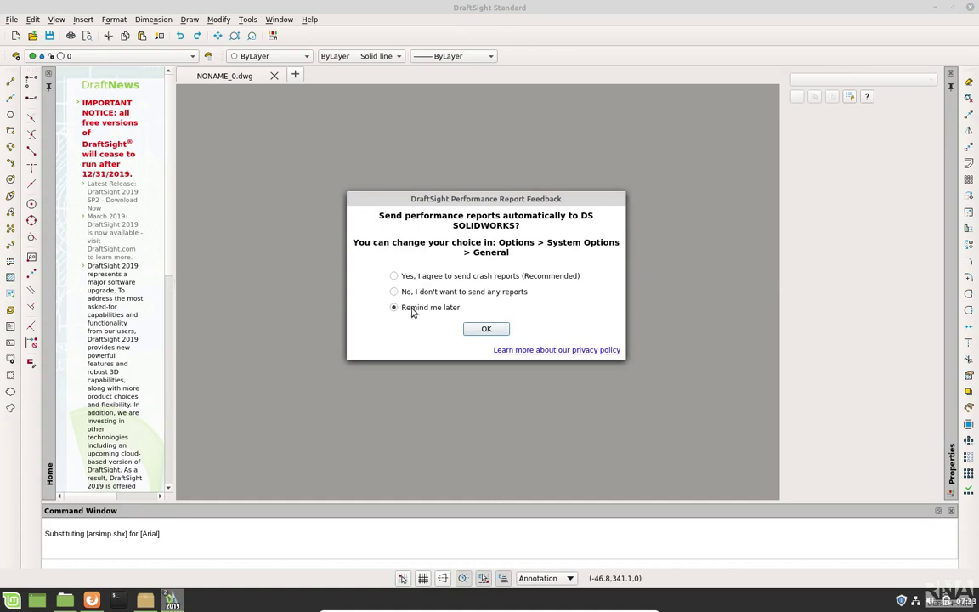
{"action": "left_click", "coordinate": [486, 329]}
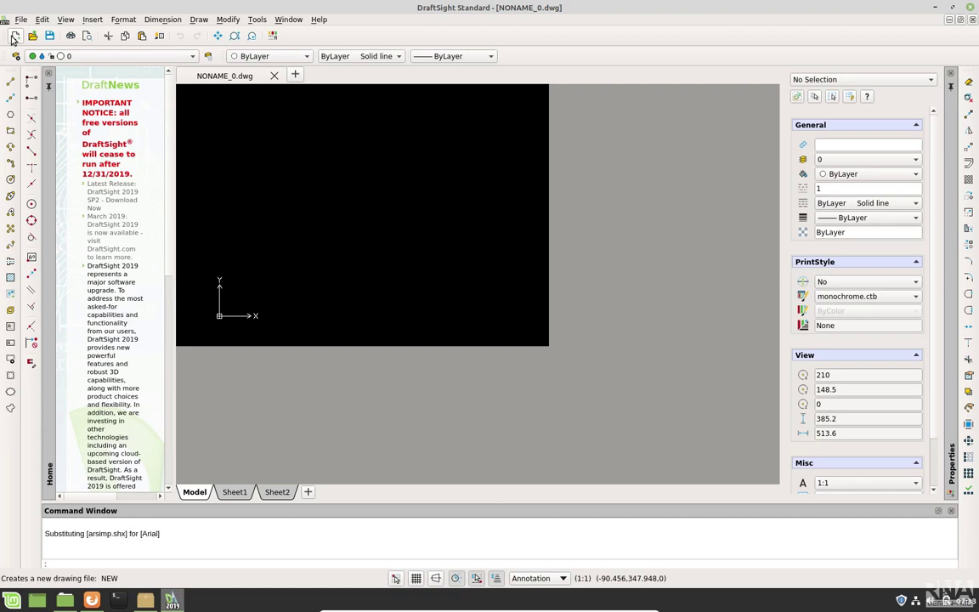
{"action": "left_click", "coordinate": [14, 36]}
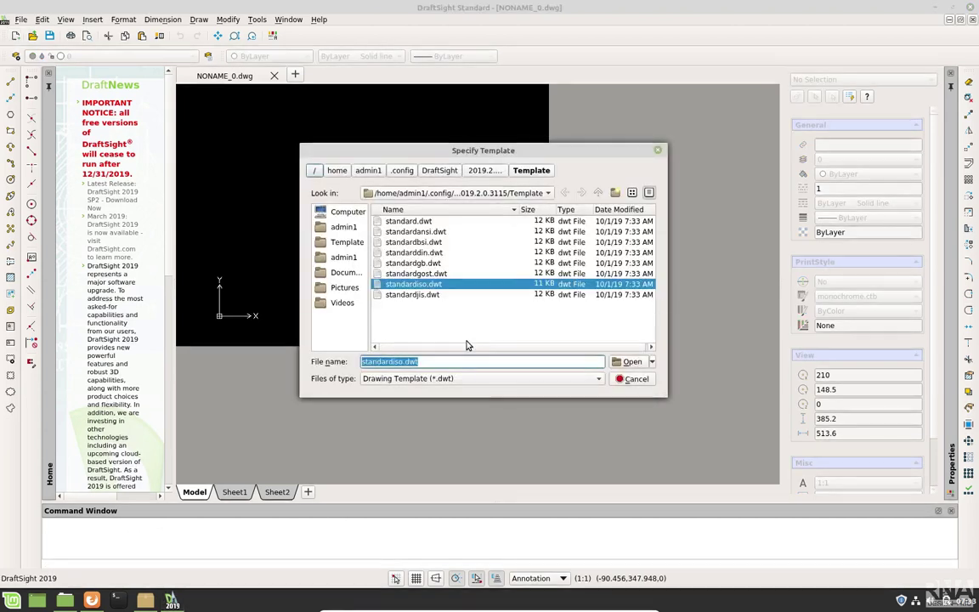
{"action": "left_click", "coordinate": [632, 379]}
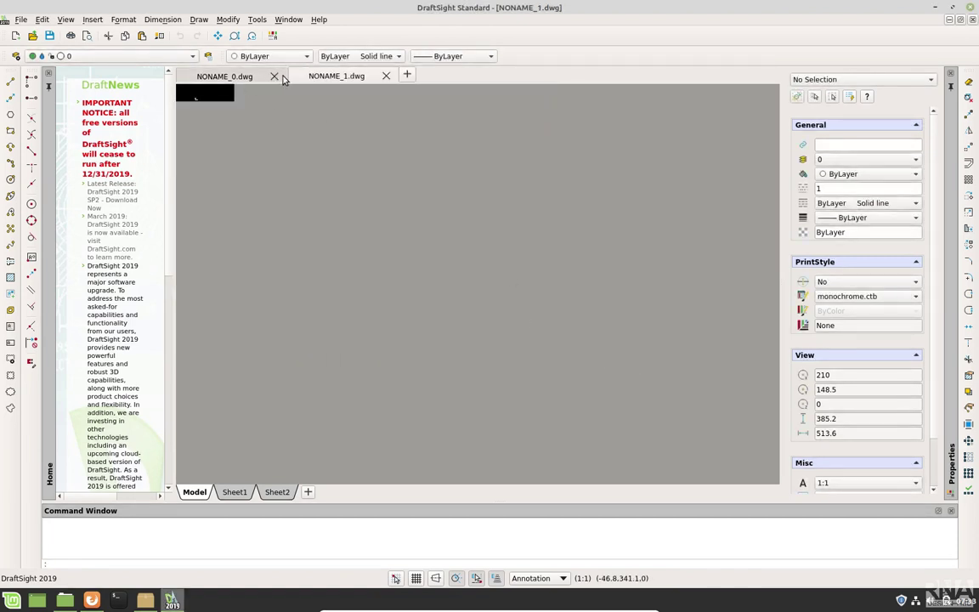
{"action": "left_click", "coordinate": [275, 76]}
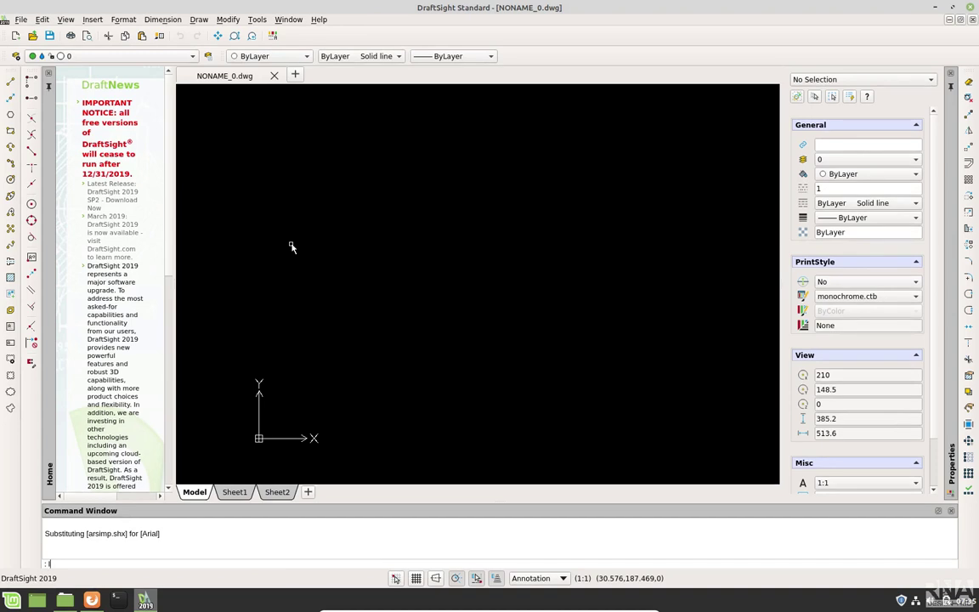
- Draw an open U-shaped polyline with ortho on: tall left side, bottom edge, shorter right side
{"action": "key", "text": "Return"}
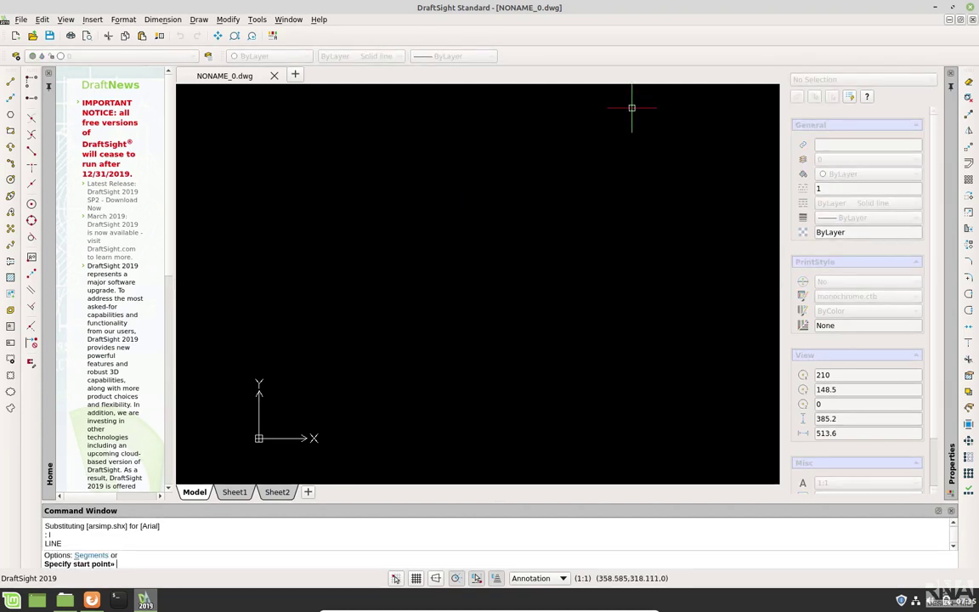
{"action": "left_click", "coordinate": [528, 137]}
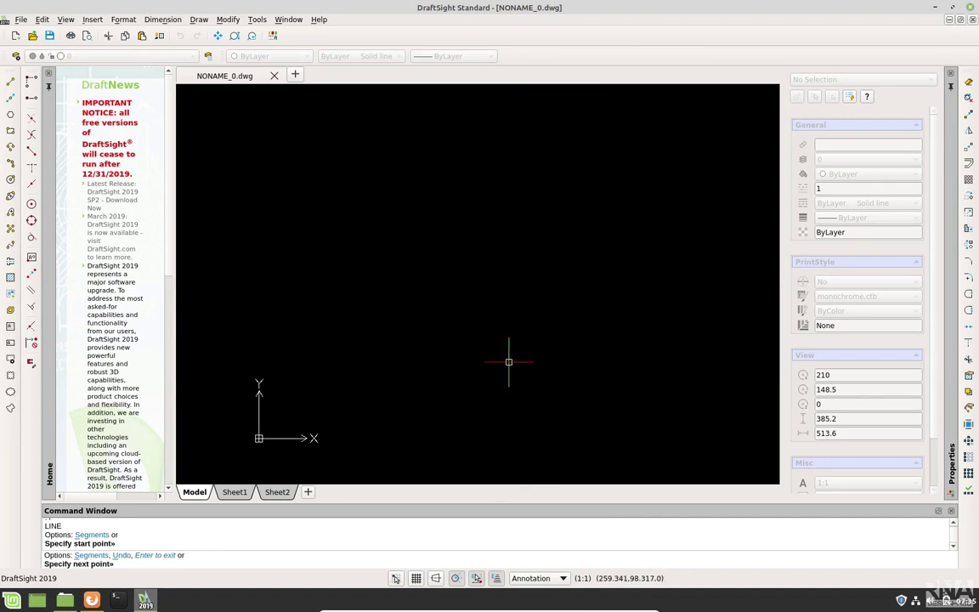
{"action": "key", "text": "F8"}
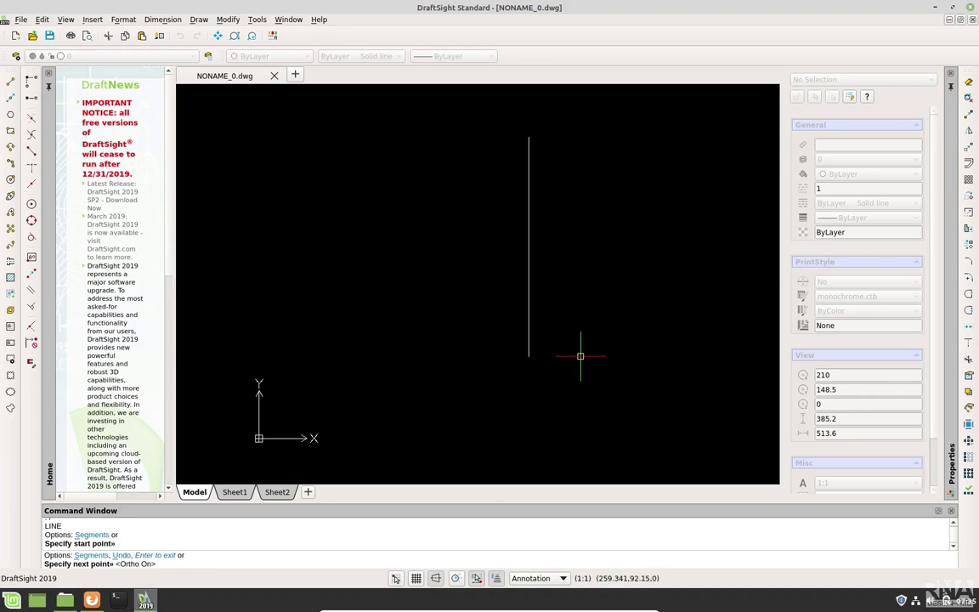
{"action": "left_click", "coordinate": [630, 348]}
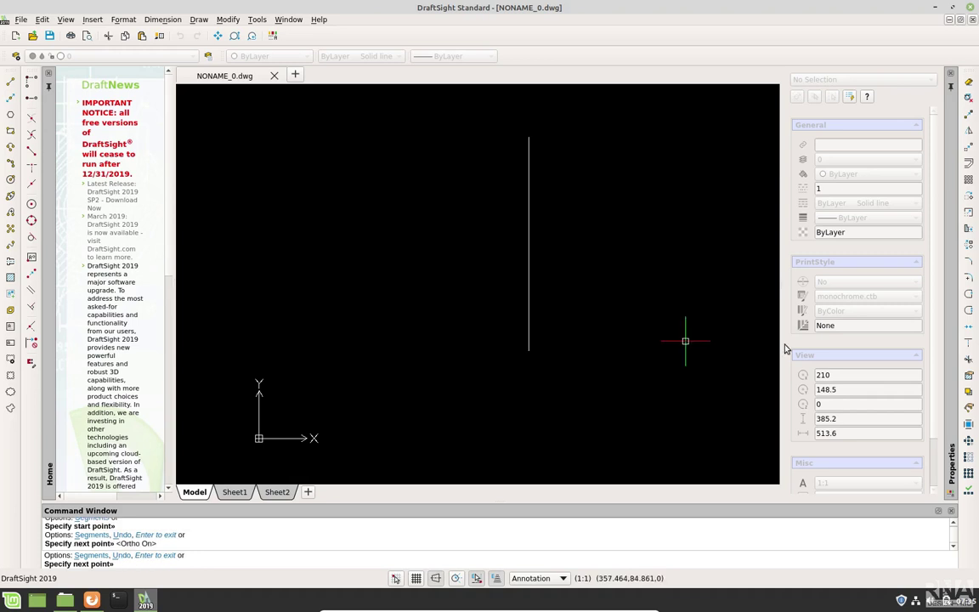
{"action": "left_click", "coordinate": [706, 349]}
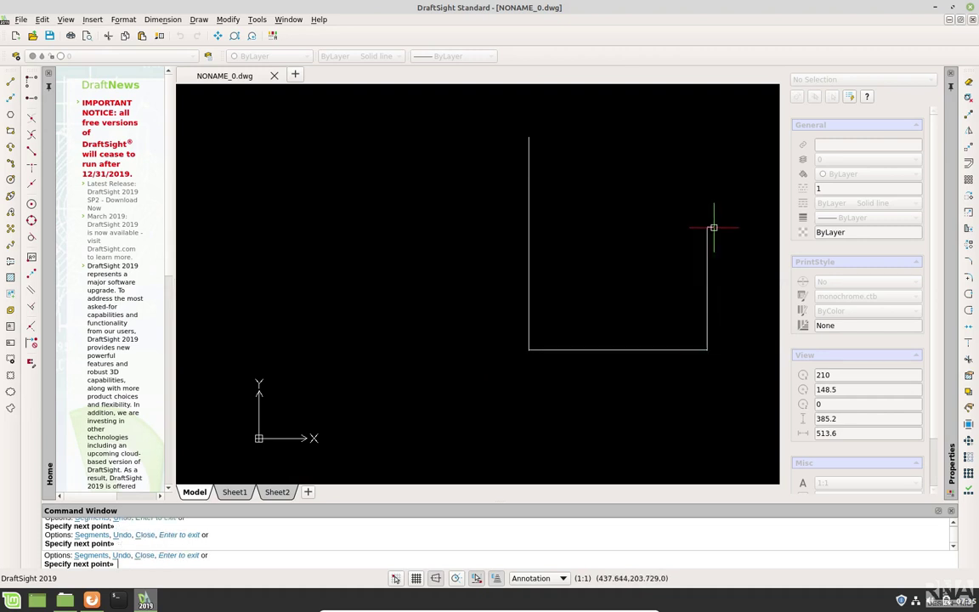
{"action": "left_click", "coordinate": [713, 227]}
{"action": "key", "text": "Return"}
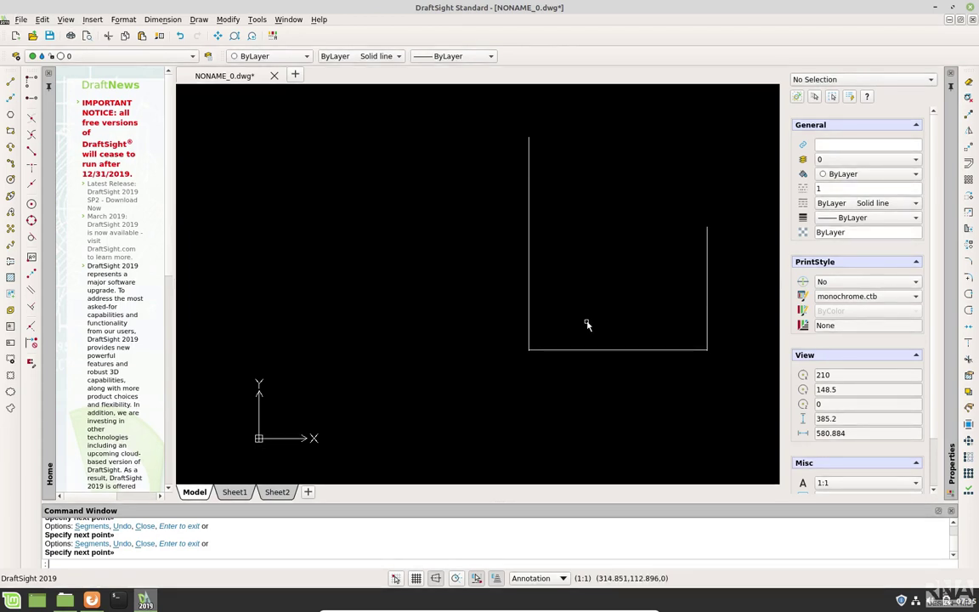
- Copy the U's tall left line with CO to a parallel vertical line just left of it
{"action": "type", "text": "co"}
{"action": "key", "text": "Return"}
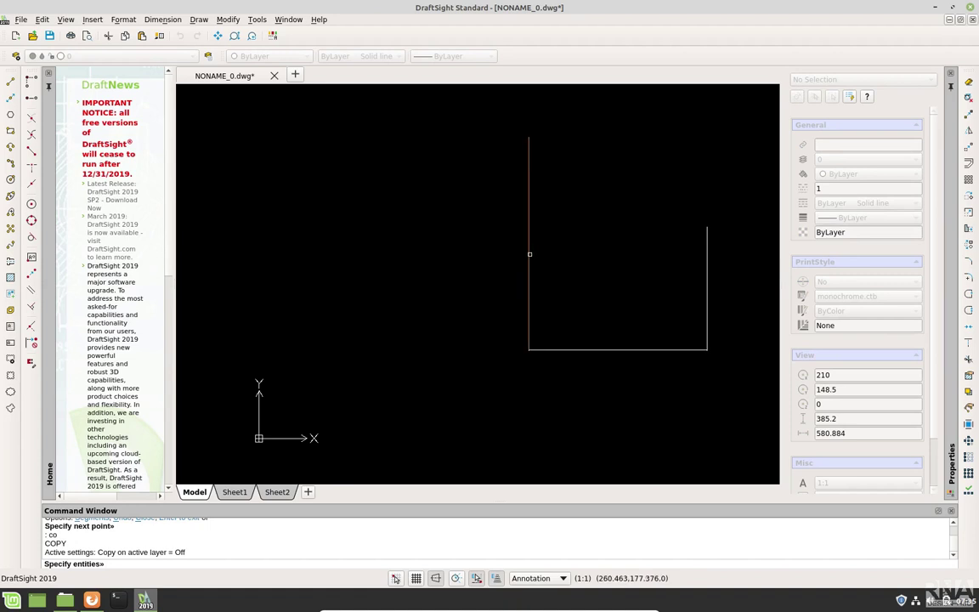
{"action": "left_click", "coordinate": [529, 254]}
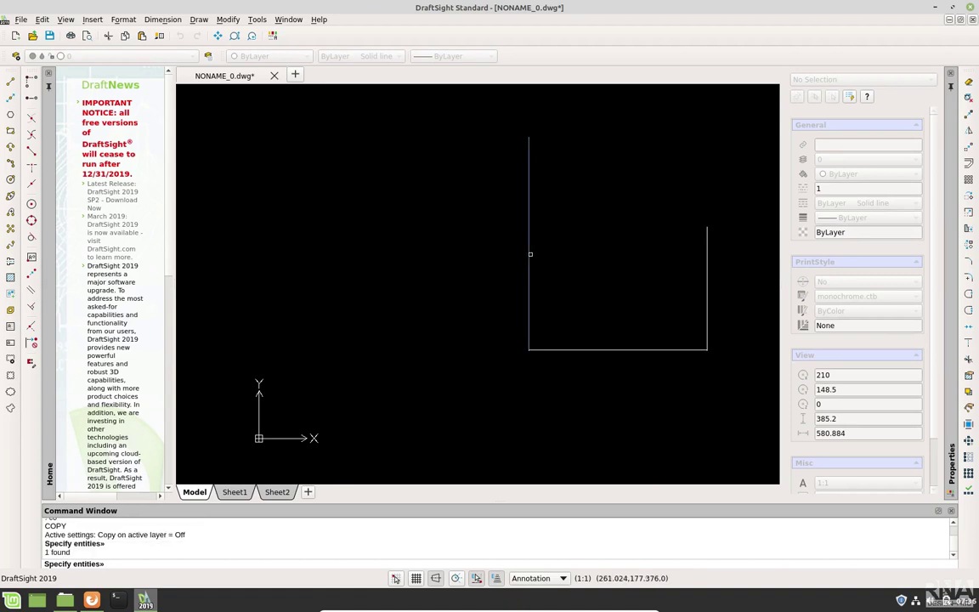
{"action": "key", "text": "Return"}
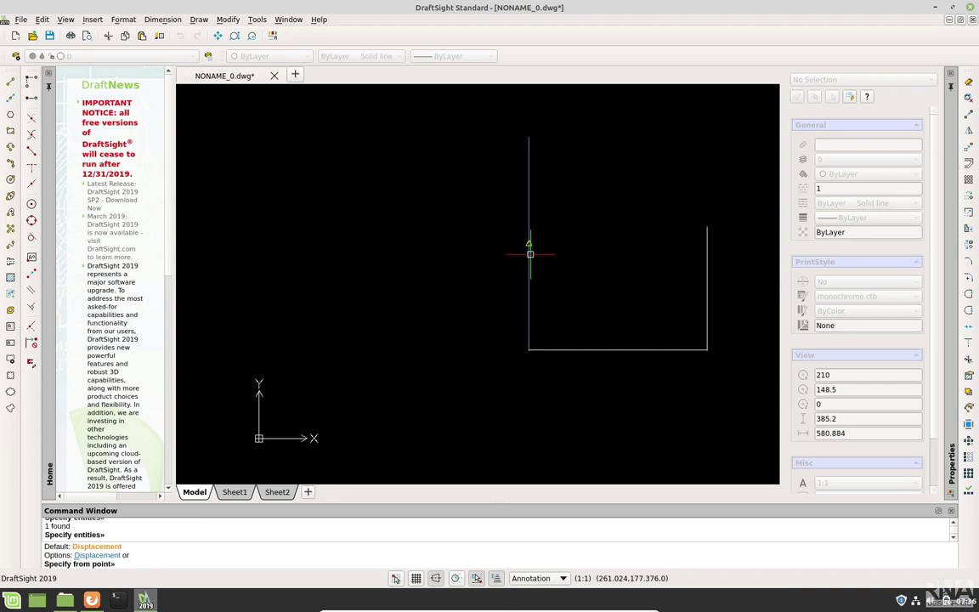
{"action": "left_click", "coordinate": [529, 254]}
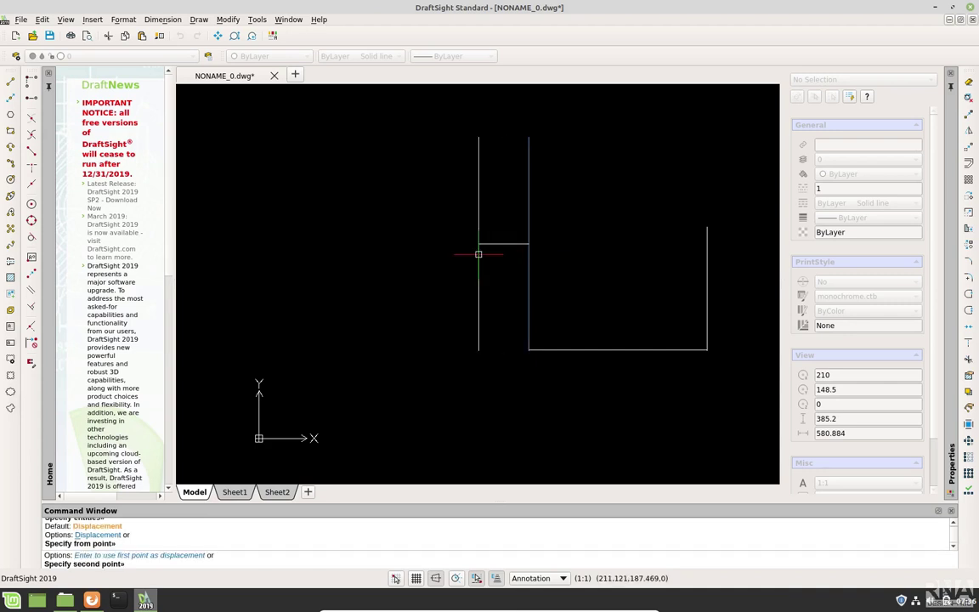
{"action": "left_click", "coordinate": [479, 254]}
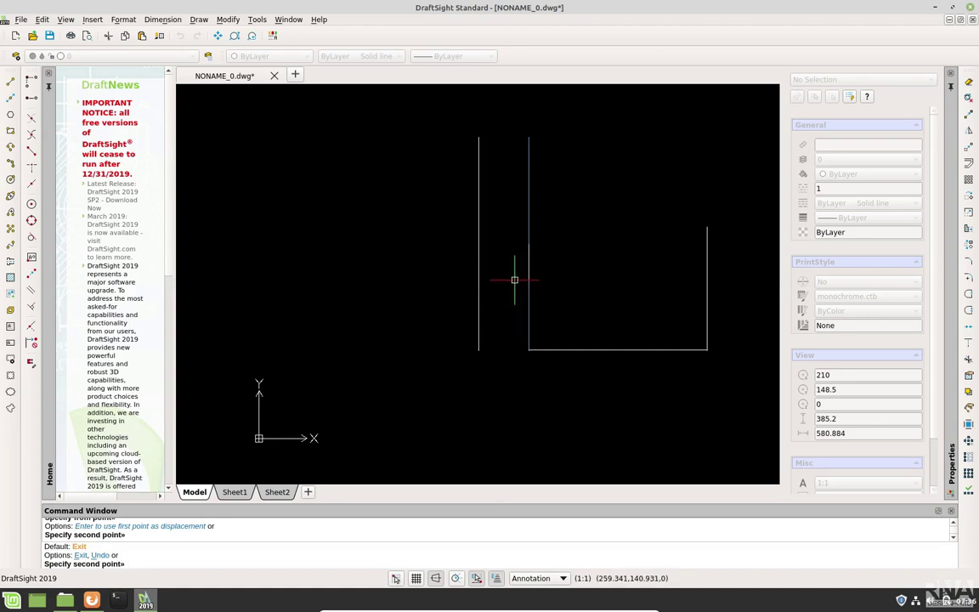
{"action": "key", "text": "Escape"}
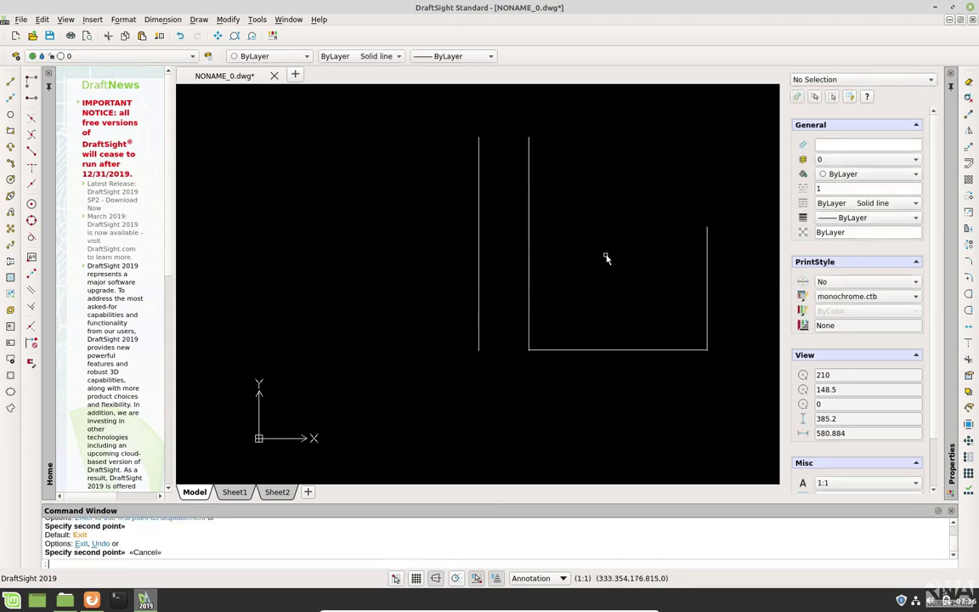
- Offset the U's left side 150 units to the left to add a third vertical line
{"action": "type", "text": "o"}
{"action": "key", "text": "Return"}
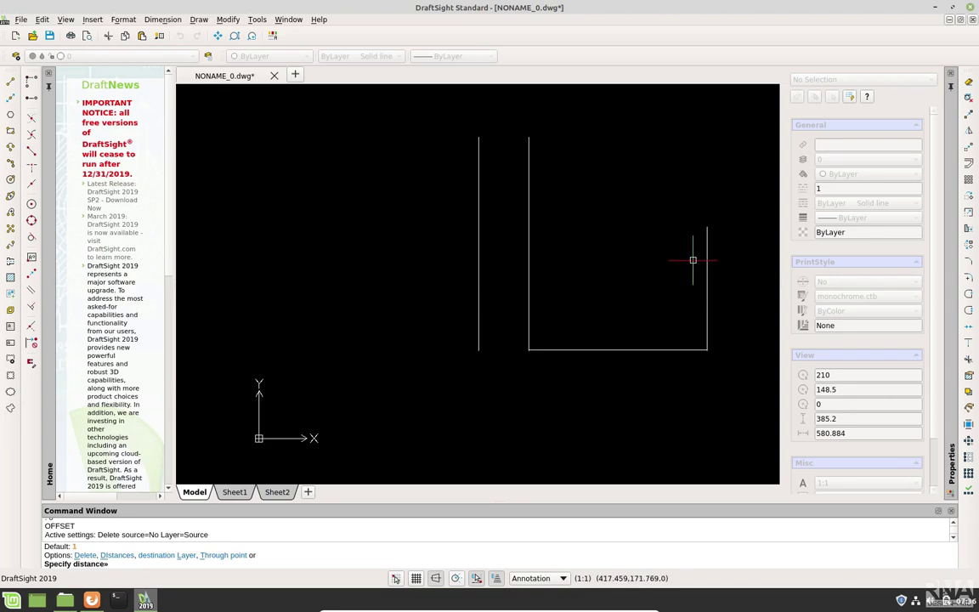
{"action": "type", "text": "150"}
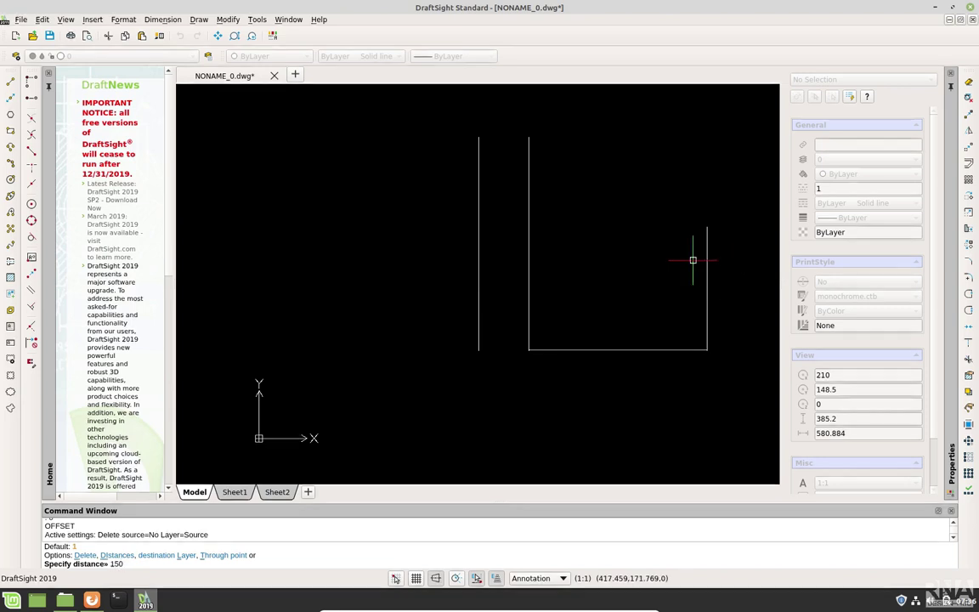
{"action": "key", "text": "Return"}
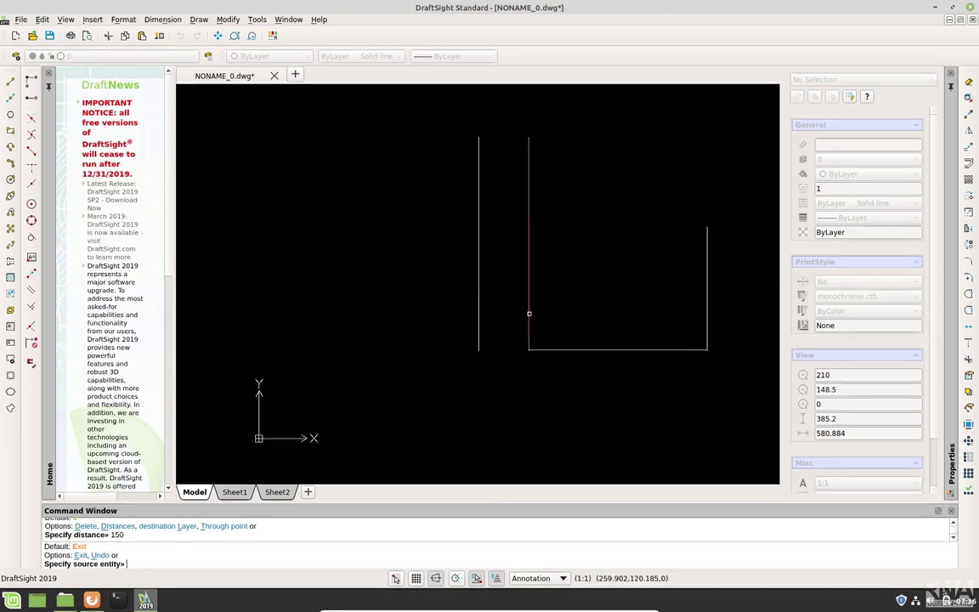
{"action": "left_click", "coordinate": [529, 312]}
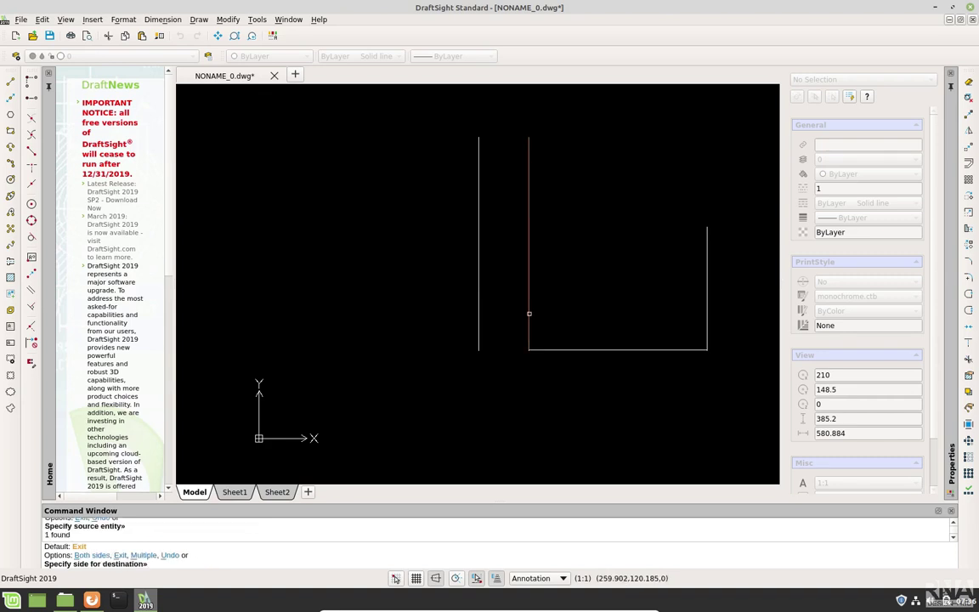
{"action": "left_click", "coordinate": [477, 306]}
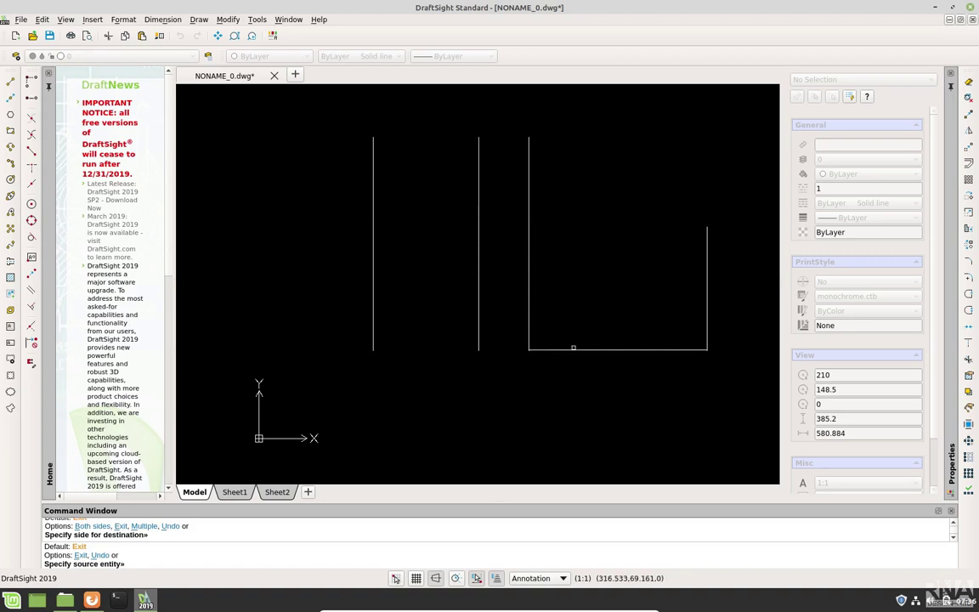
{"action": "key", "text": "Escape"}
{"action": "key", "text": "Escape"}
{"action": "key", "text": "Escape"}
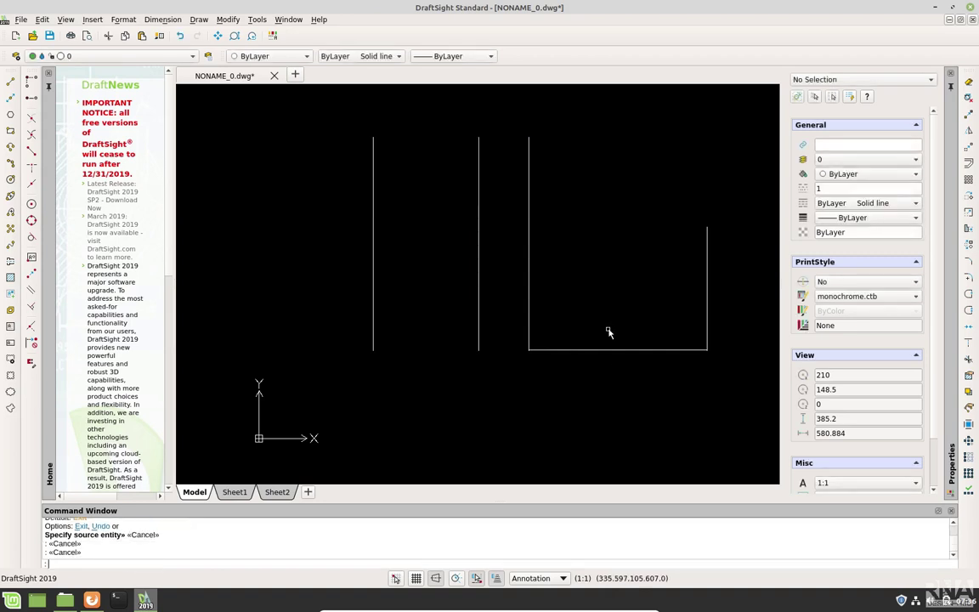
{"action": "type", "text": "units"}
{"action": "key", "text": "Return"}
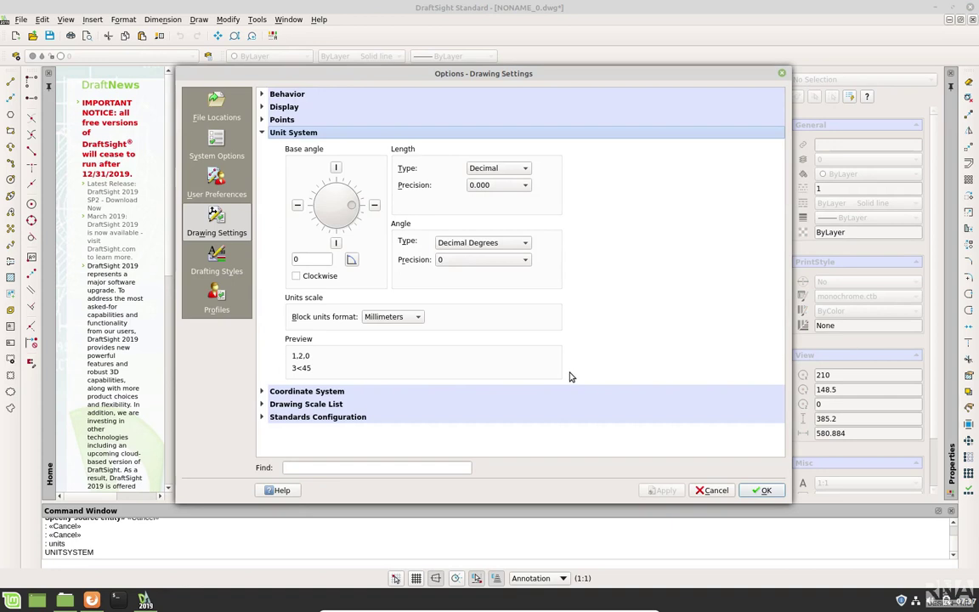
{"action": "left_click", "coordinate": [395, 321]}
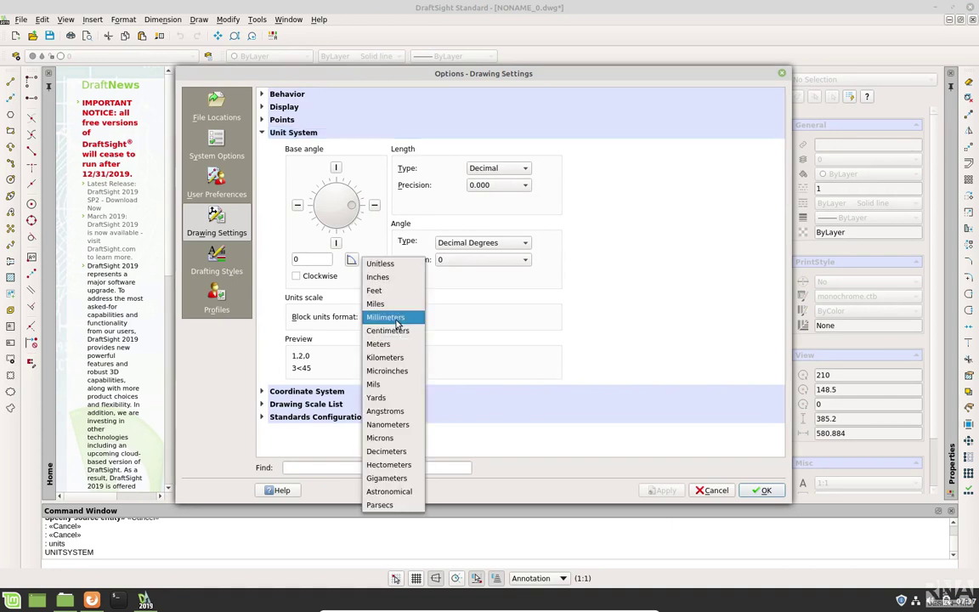
{"action": "left_click", "coordinate": [703, 266]}
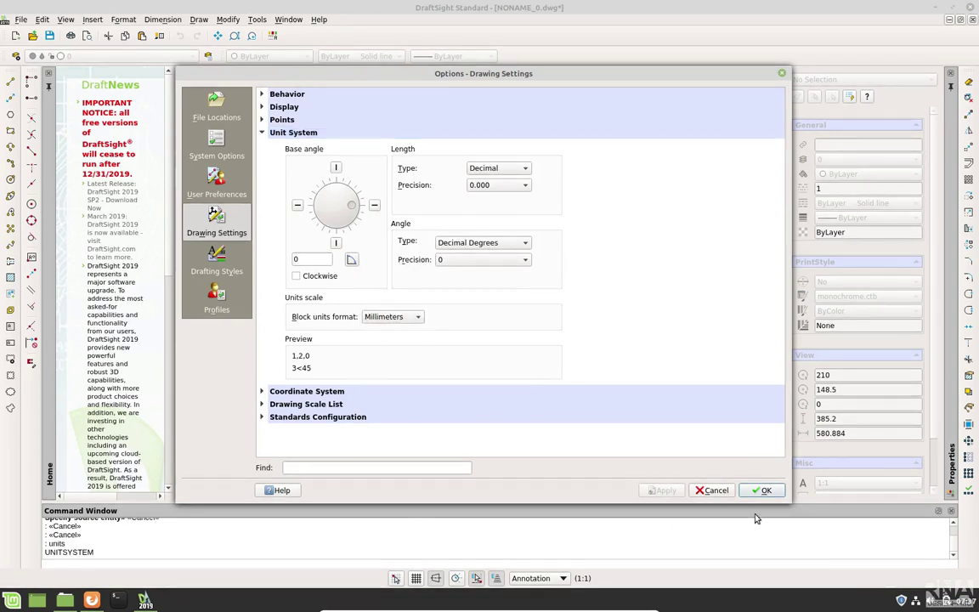
{"action": "left_click", "coordinate": [391, 321]}
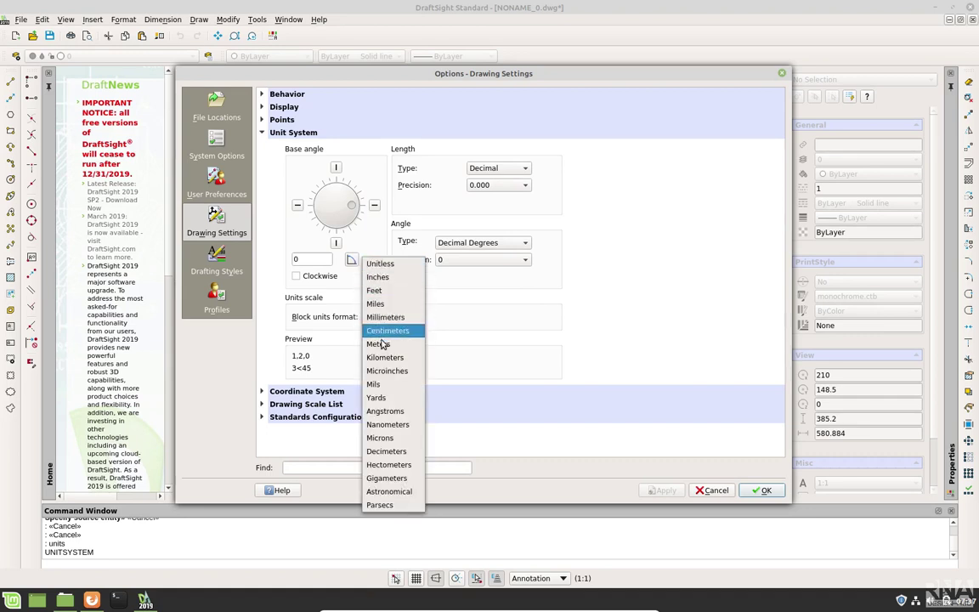
{"action": "left_click", "coordinate": [762, 484]}
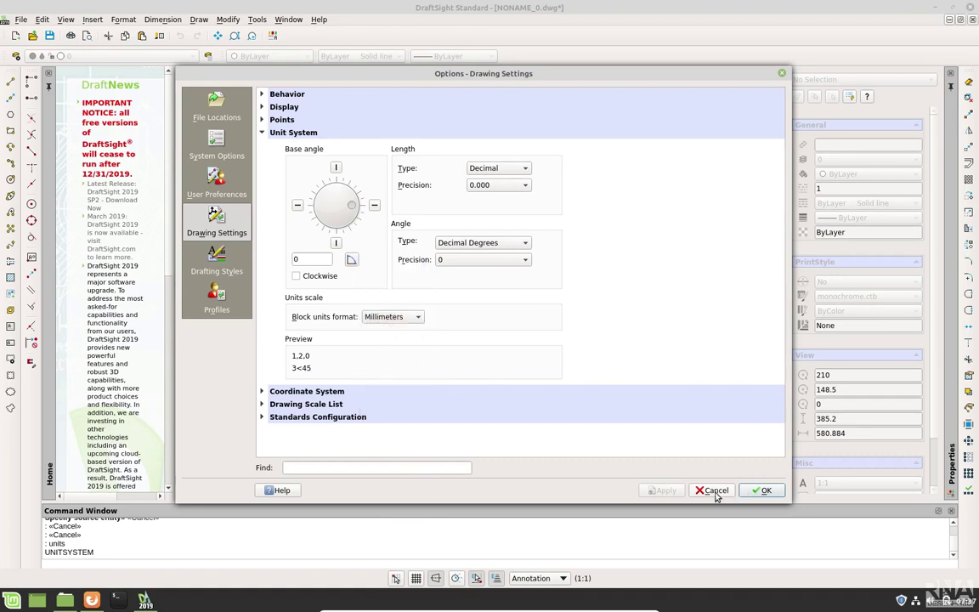
{"action": "left_click", "coordinate": [712, 490]}
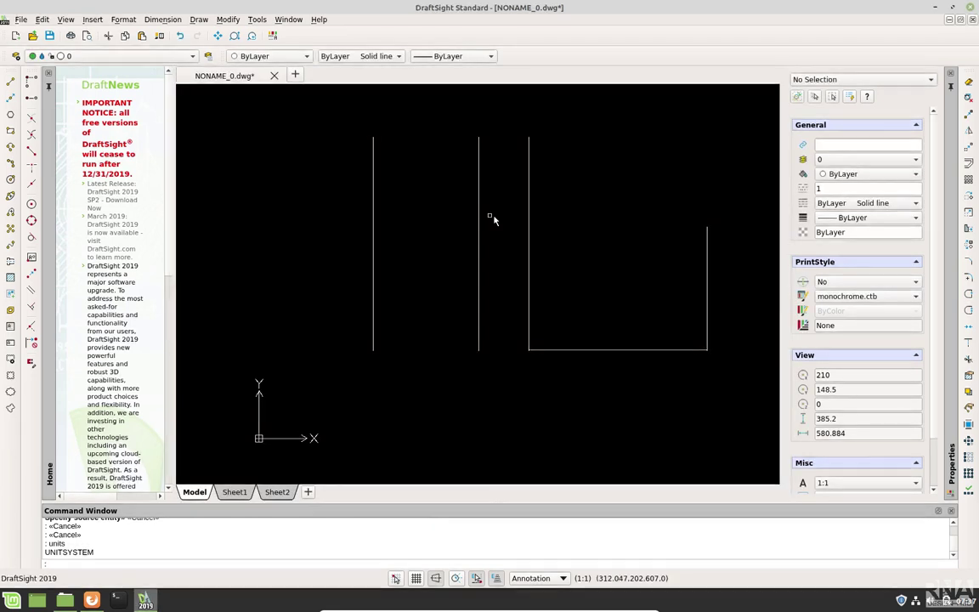
- Save the drawing as test.dwg in Documents using the R2004-2006 Drawing (*.dwg) format
{"action": "left_click", "coordinate": [21, 21]}
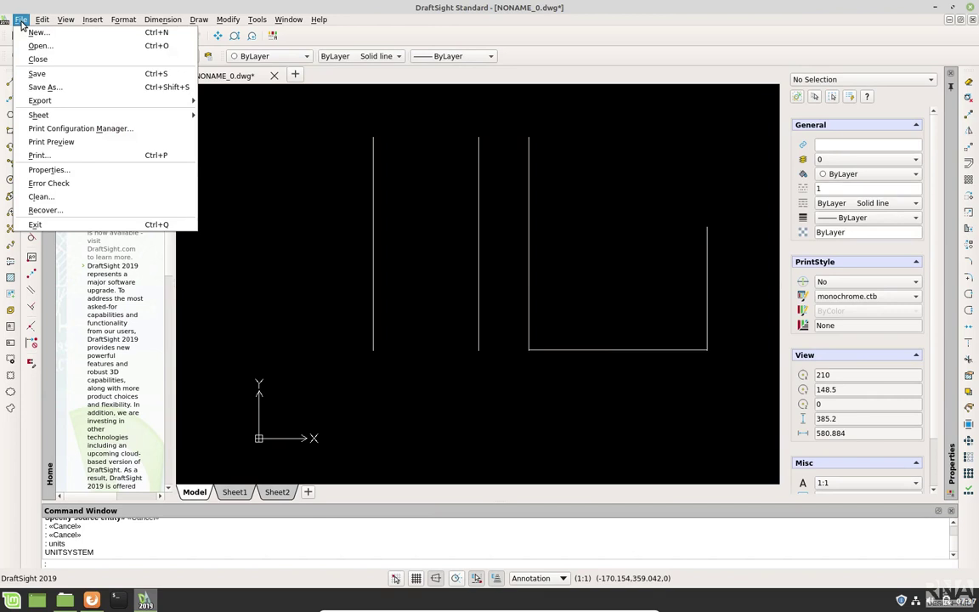
{"action": "left_click", "coordinate": [38, 75]}
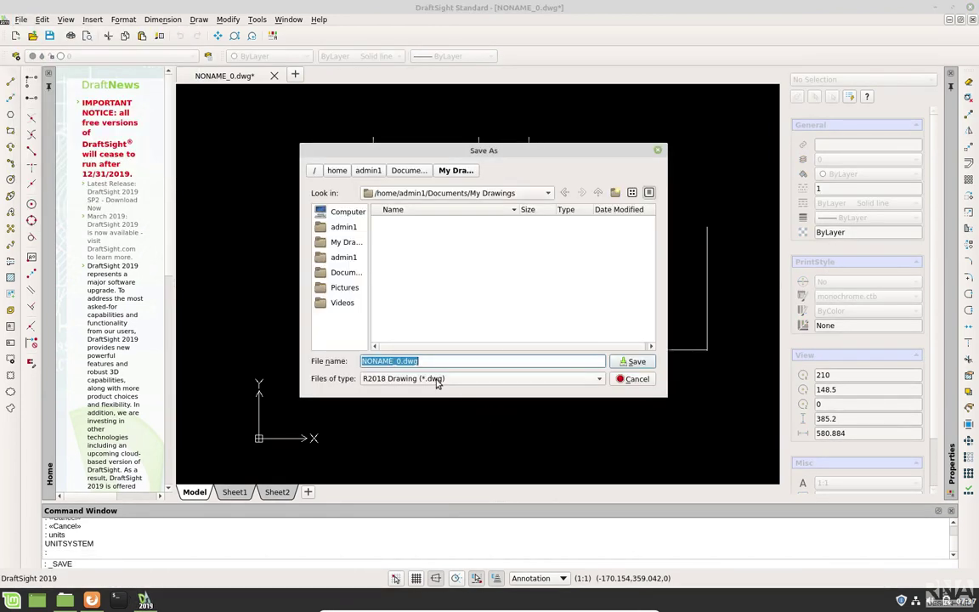
{"action": "left_click", "coordinate": [435, 383]}
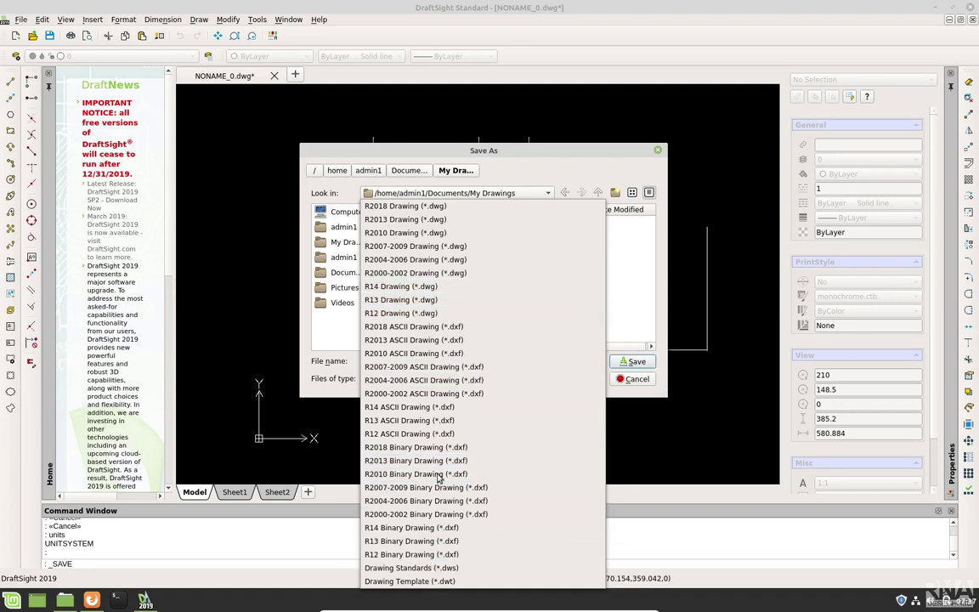
{"action": "left_click", "coordinate": [630, 261]}
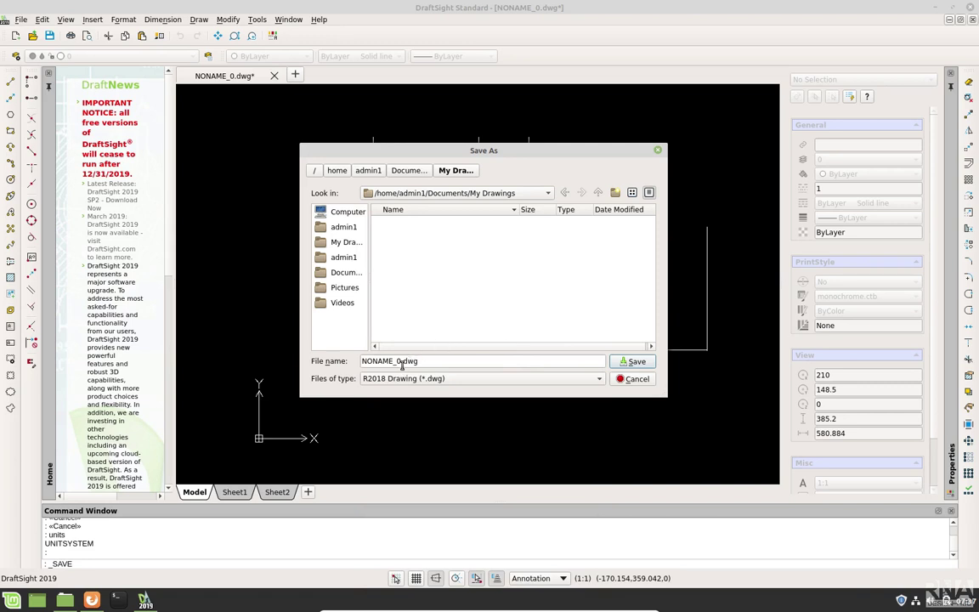
{"action": "left_click", "coordinate": [344, 272]}
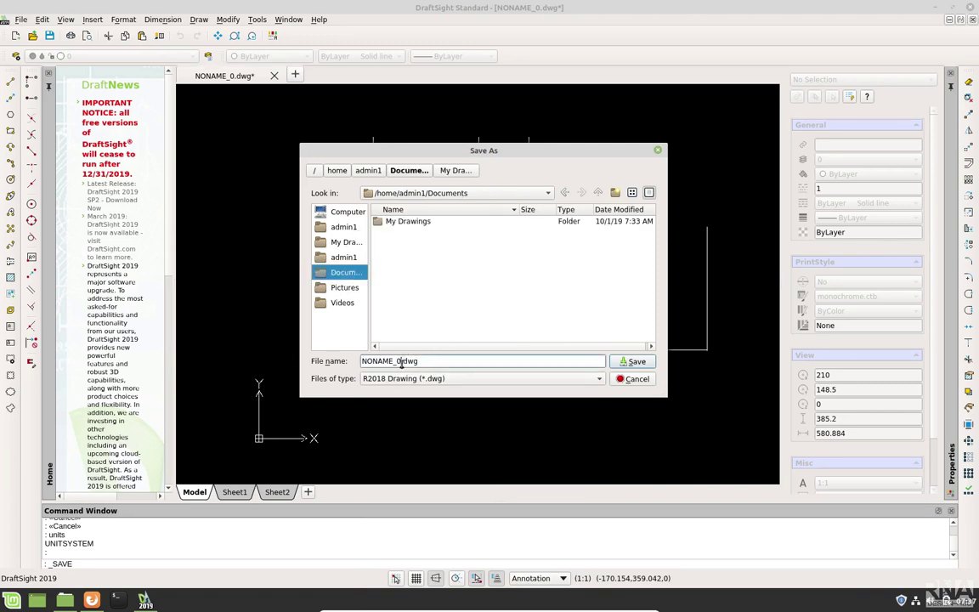
{"action": "double_click", "coordinate": [370, 361]}
{"action": "left_click", "coordinate": [412, 379]}
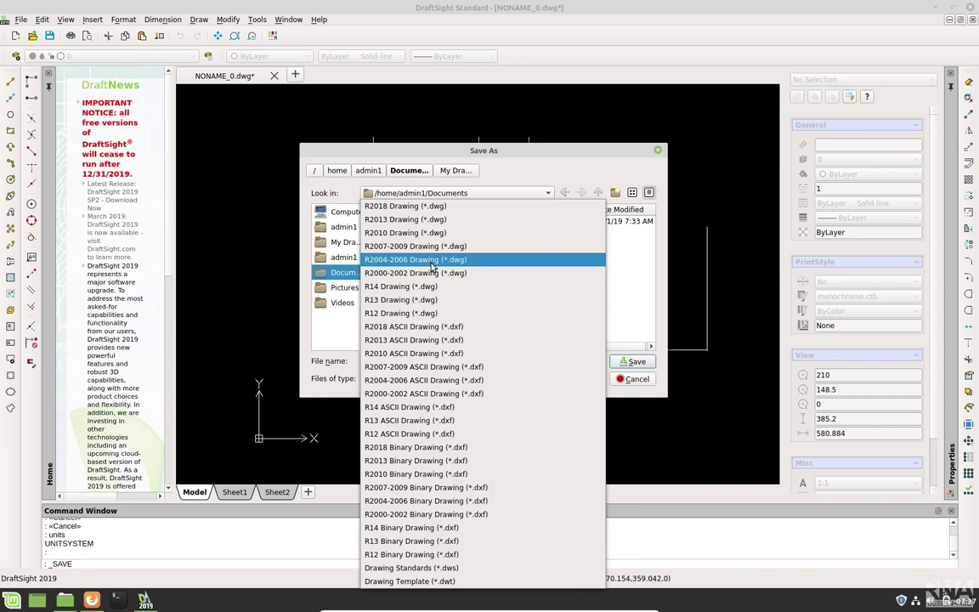
{"action": "left_click", "coordinate": [431, 260]}
{"action": "left_click_drag", "start_coordinate": [357, 361], "coordinate": [350, 364]}
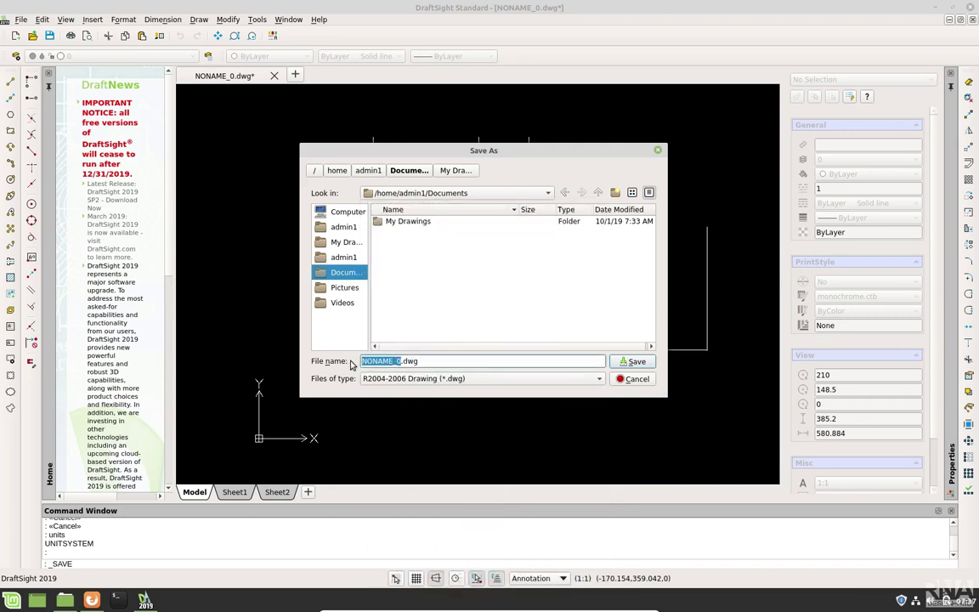
{"action": "type", "text": "test"}
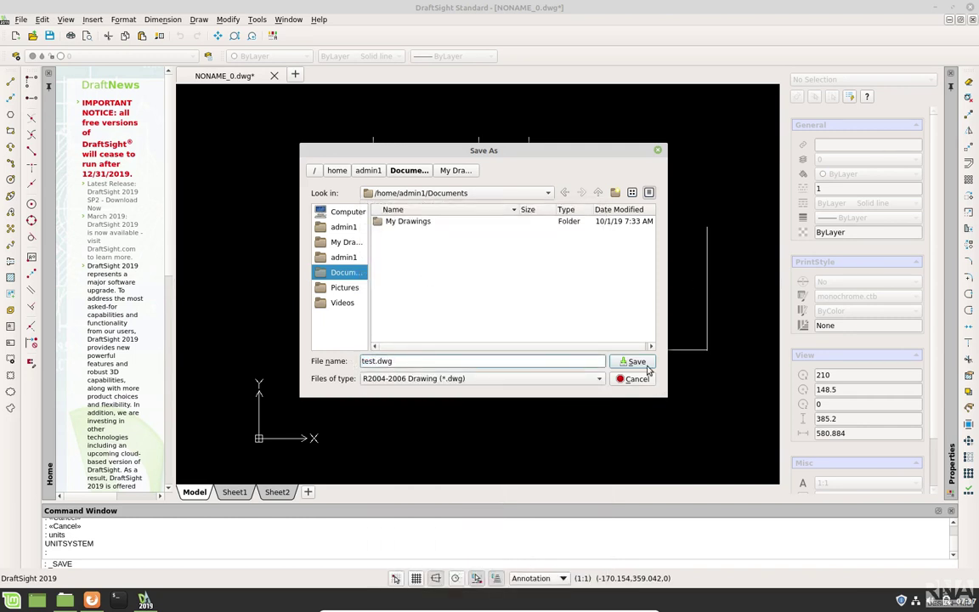
{"action": "key", "text": "Return"}
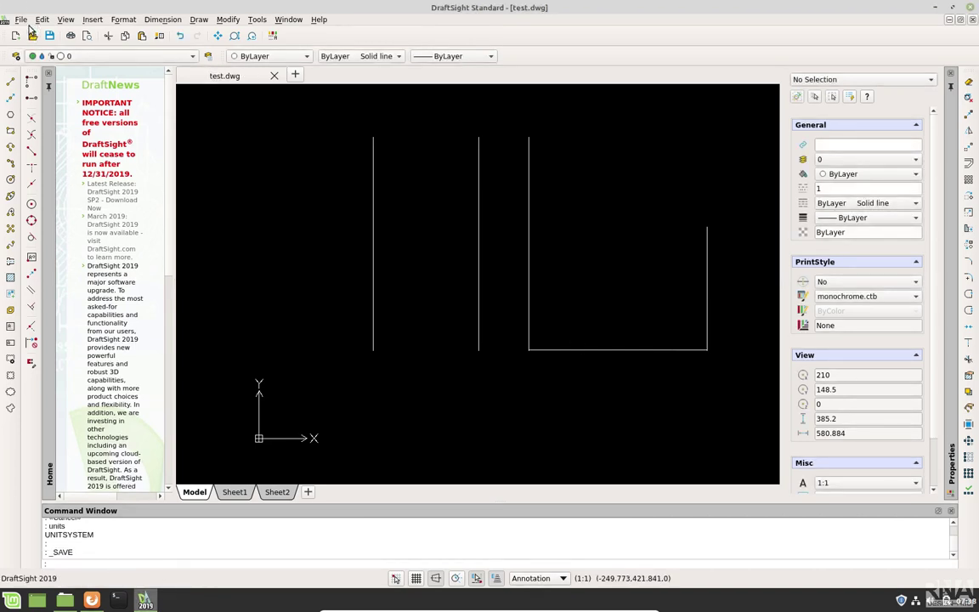
- Close test.dwg and reopen it from the Documents folder for normal editing
{"action": "left_click", "coordinate": [274, 75]}
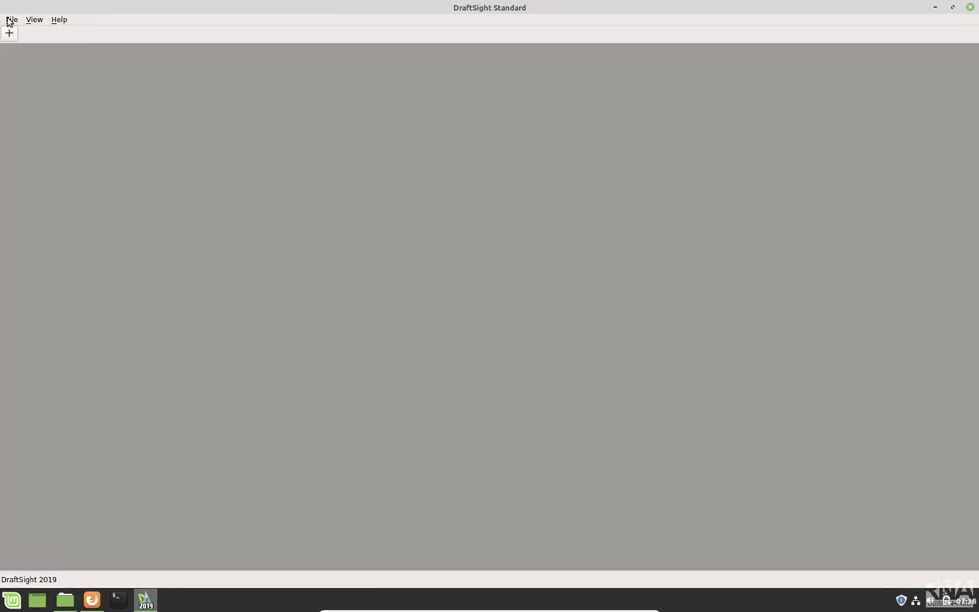
{"action": "left_click", "coordinate": [11, 20]}
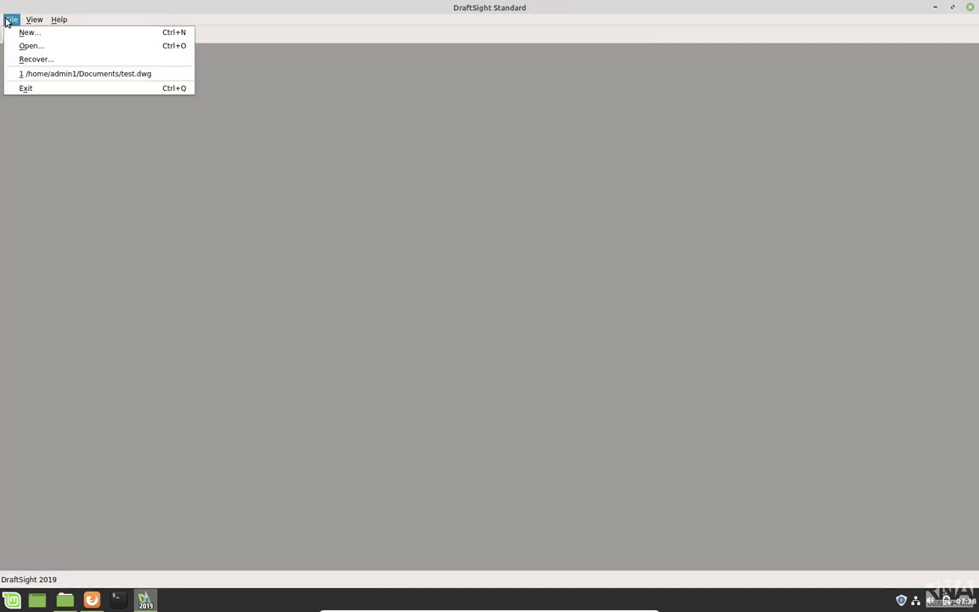
{"action": "left_click", "coordinate": [153, 73]}
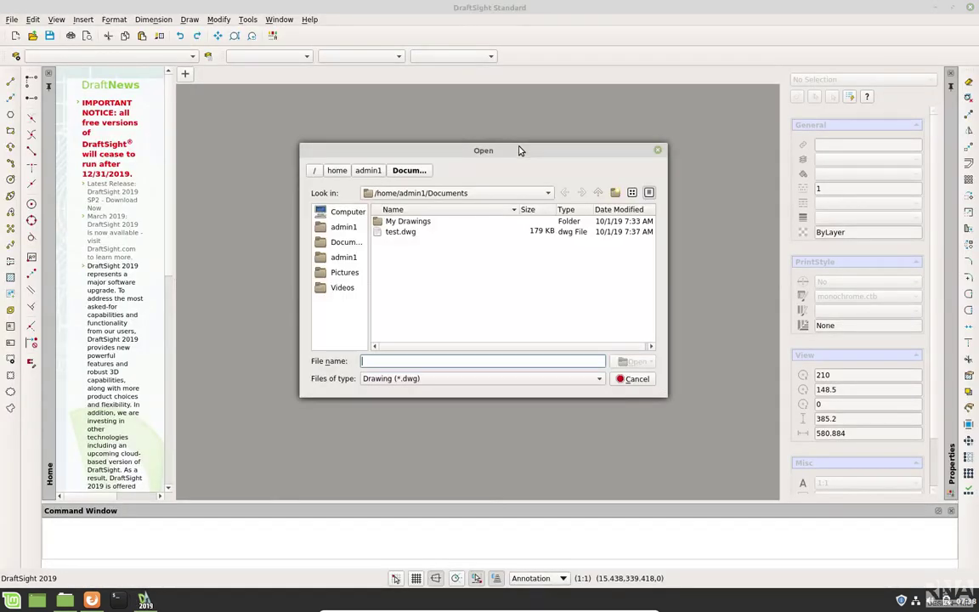
{"action": "left_click", "coordinate": [399, 231]}
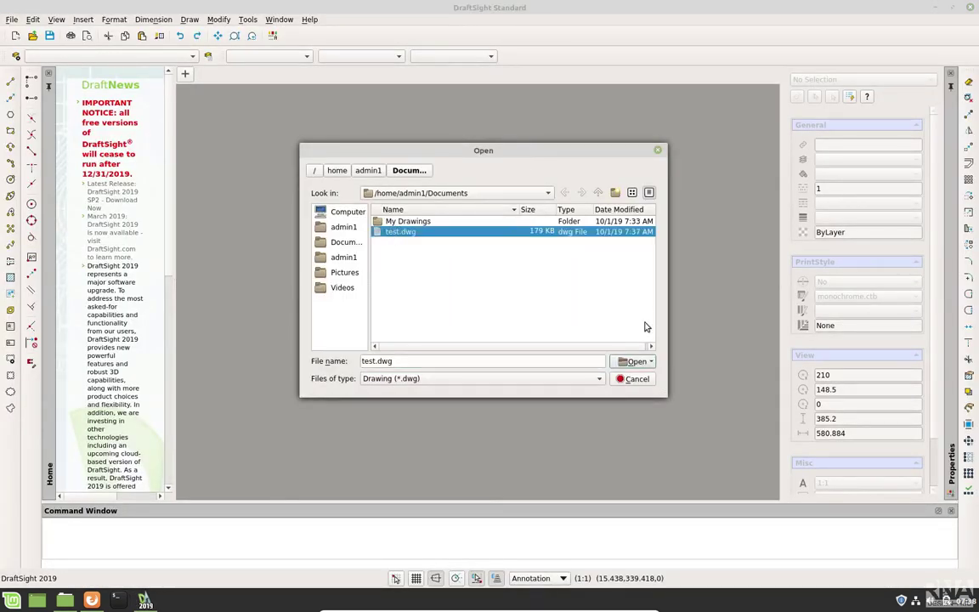
{"action": "left_click", "coordinate": [630, 364]}
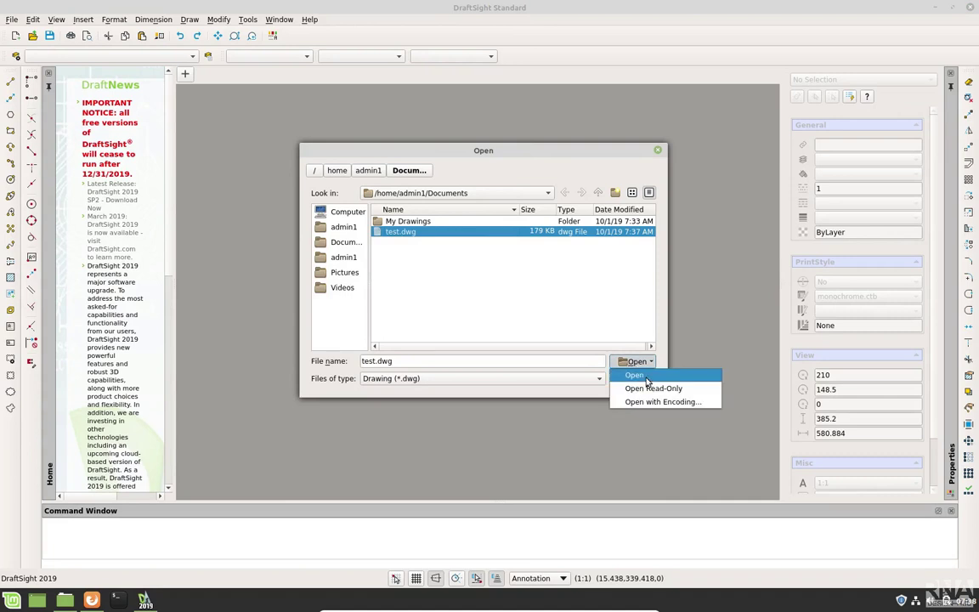
{"action": "left_click", "coordinate": [646, 377]}
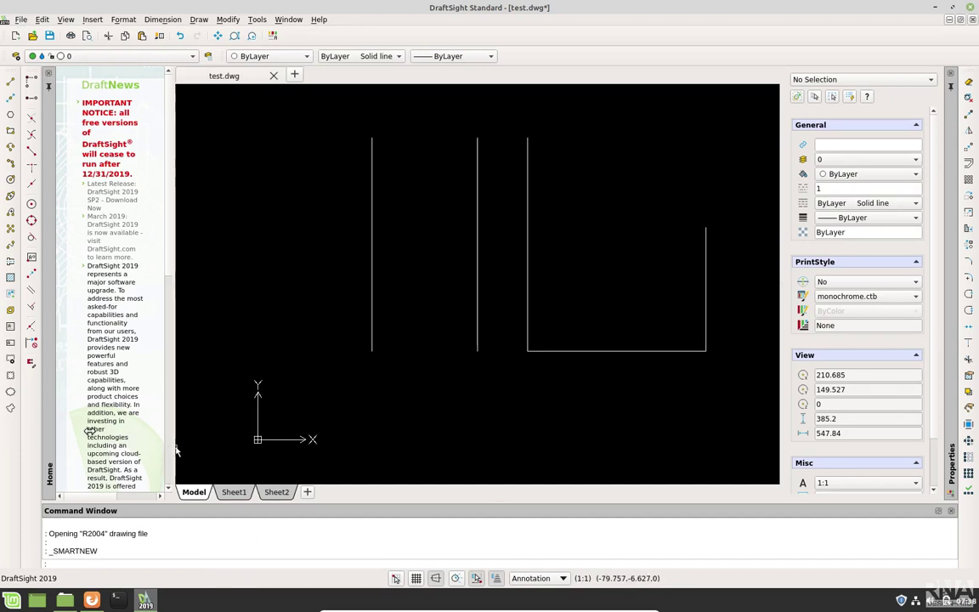
- Close the news palette, then exit DraftSight without saving changes to test.dwg
{"action": "left_click_drag", "start_coordinate": [173, 449], "coordinate": [110, 450]}
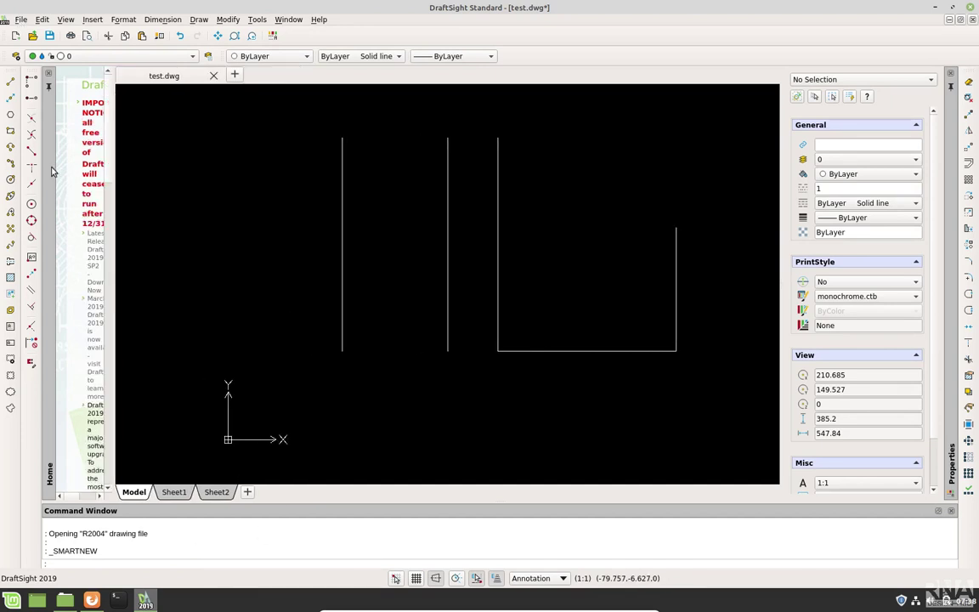
{"action": "left_click", "coordinate": [48, 74]}
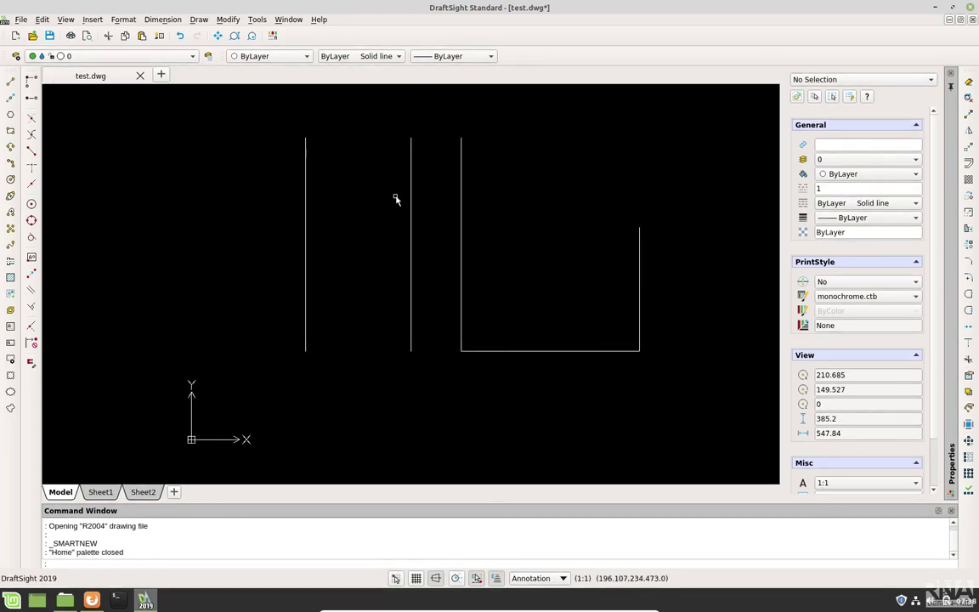
{"action": "left_click", "coordinate": [21, 21]}
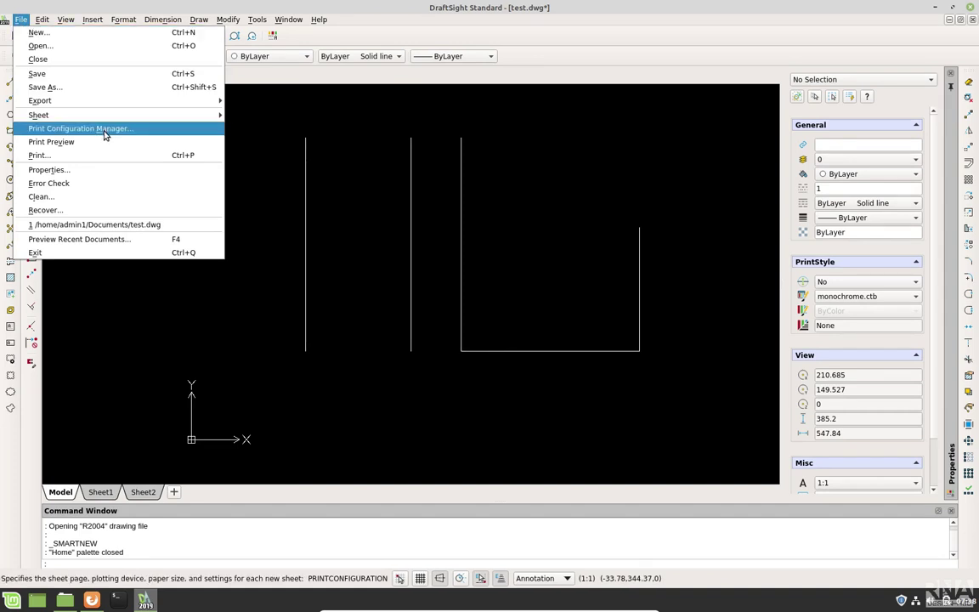
{"action": "key", "text": "Escape"}
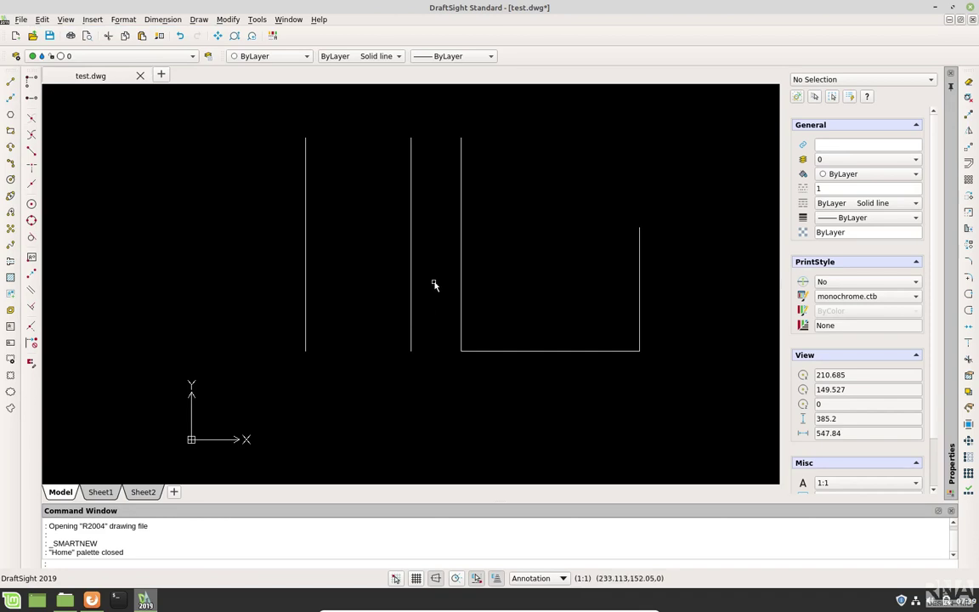
{"action": "left_click", "coordinate": [973, 11]}
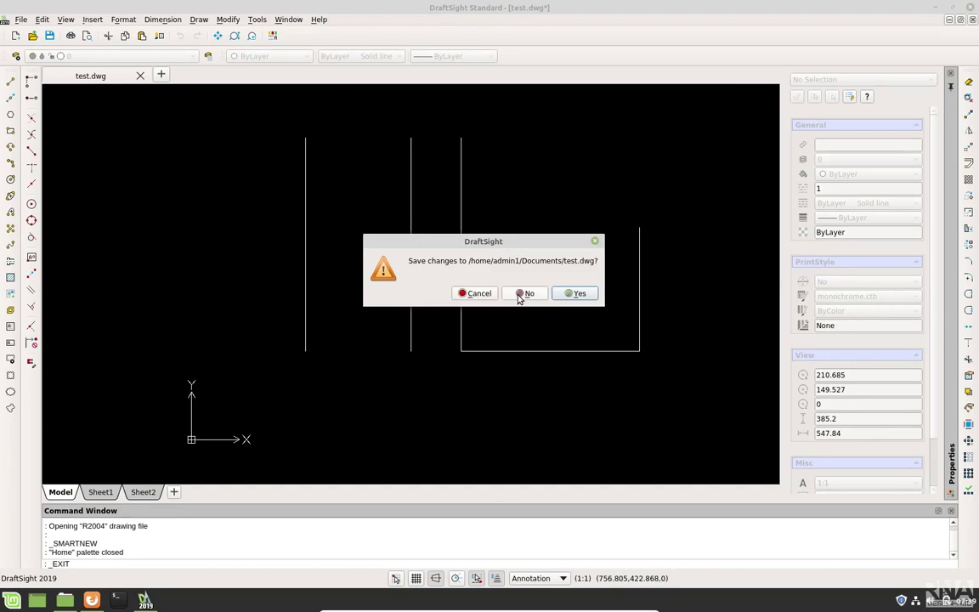
{"action": "left_click", "coordinate": [520, 294]}
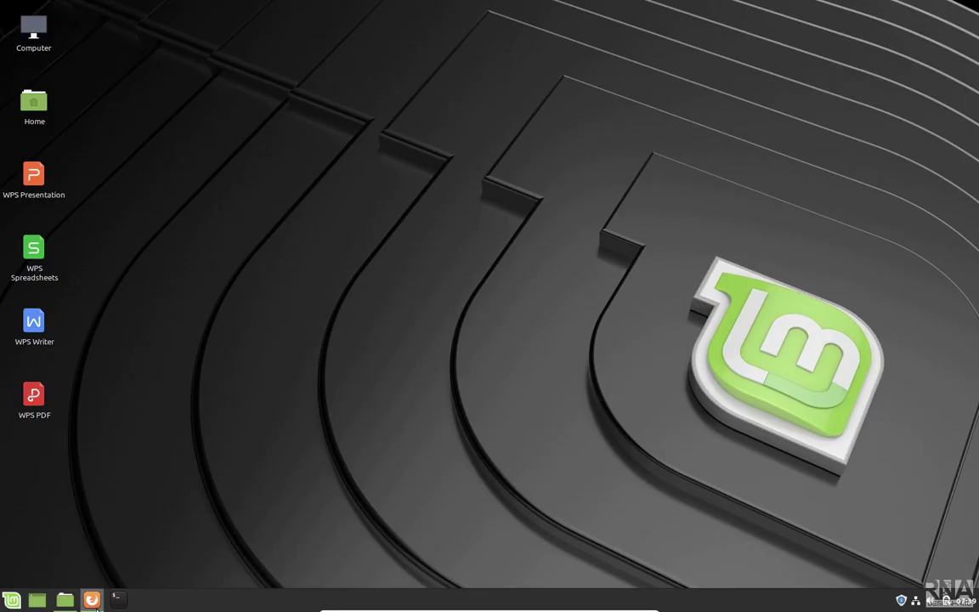
- Search 'linrecad' in a new Firefox tab, browse the librecad.org homepage, then open another blank tab
{"action": "left_click", "coordinate": [92, 600]}
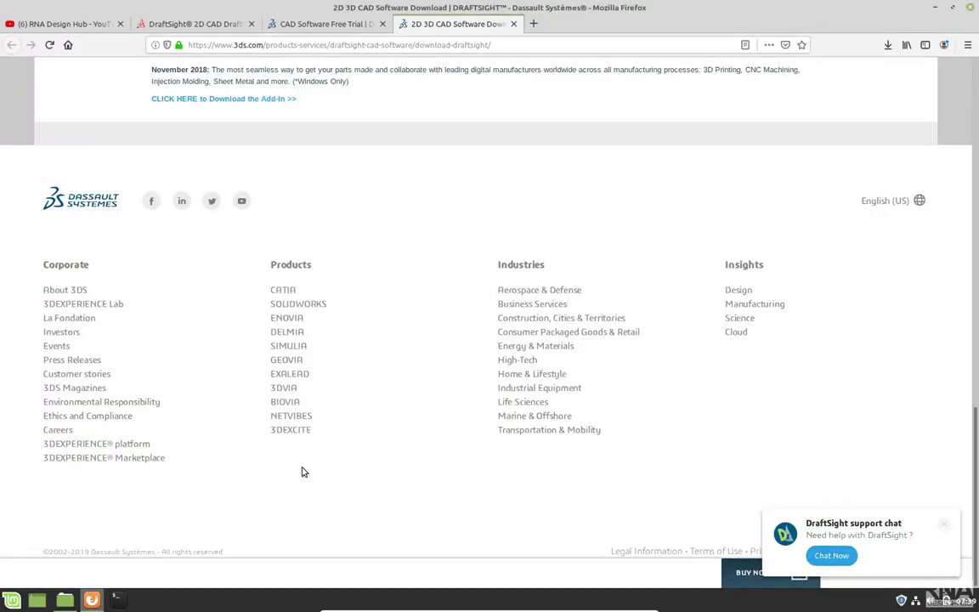
{"action": "left_click", "coordinate": [534, 24]}
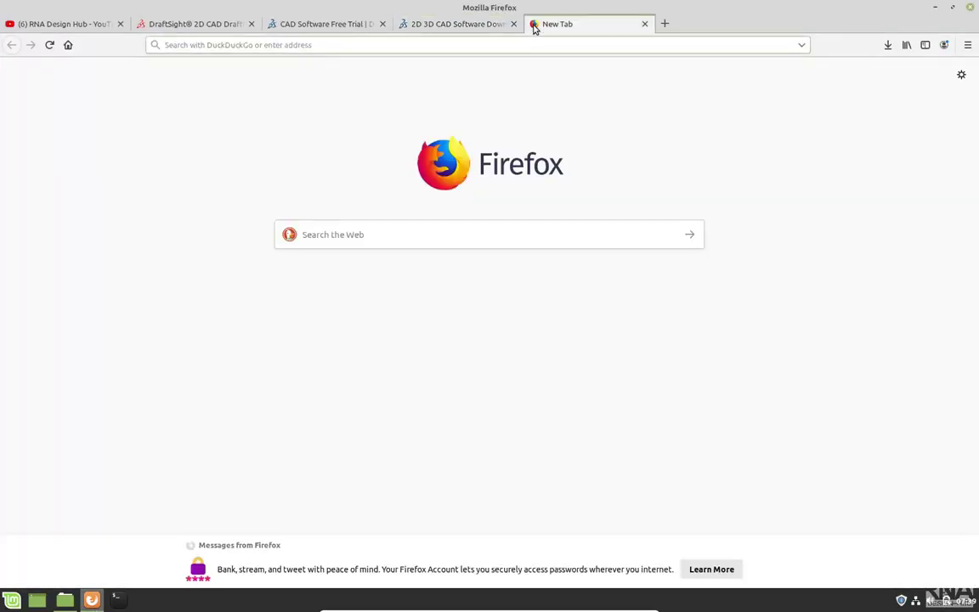
{"action": "type", "text": "linrec"}
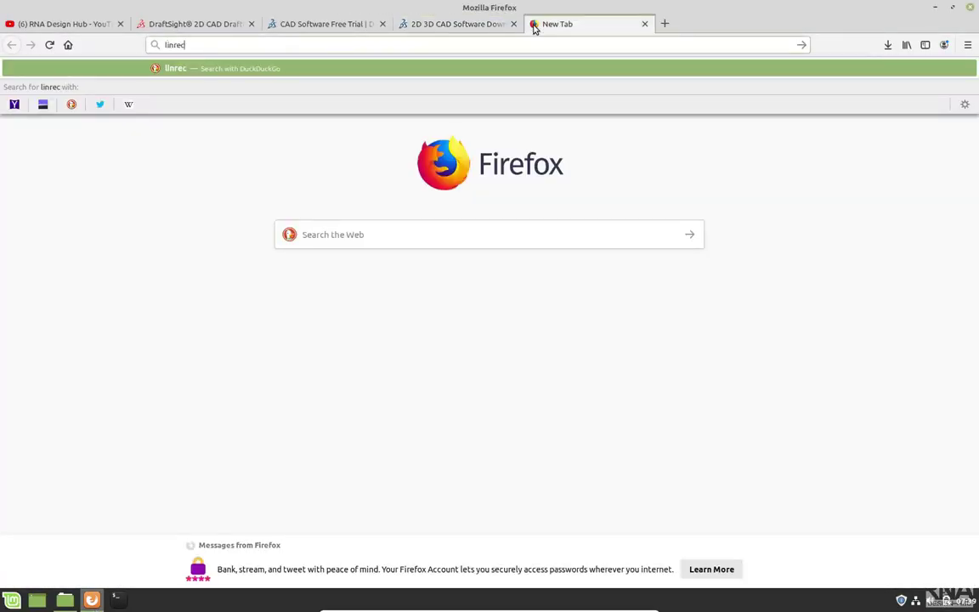
{"action": "type", "text": "ad"}
{"action": "key", "text": "Return"}
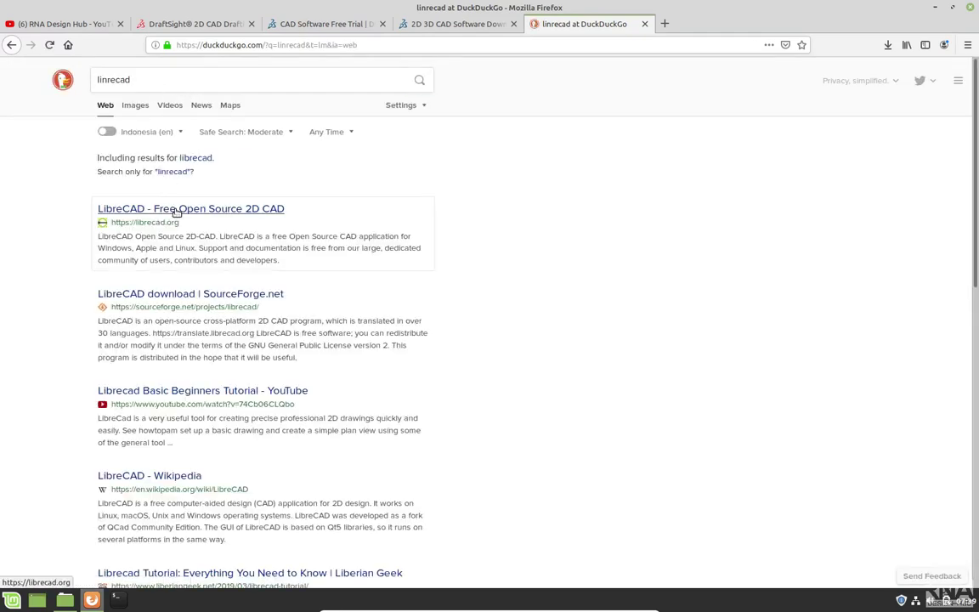
{"action": "left_click", "coordinate": [176, 210]}
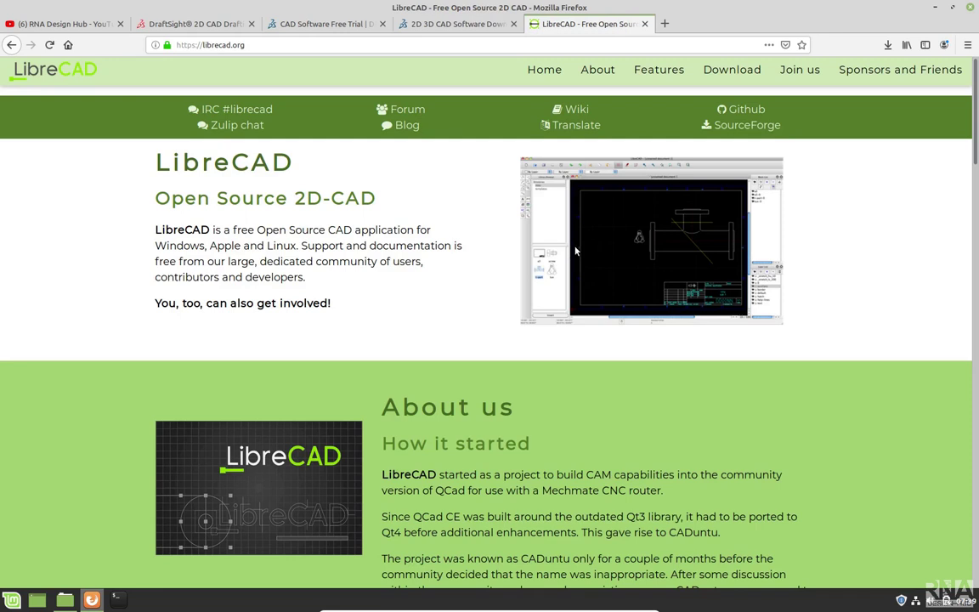
{"action": "scroll", "coordinate": [575, 248], "scroll_direction": "down", "scroll_amount": 3}
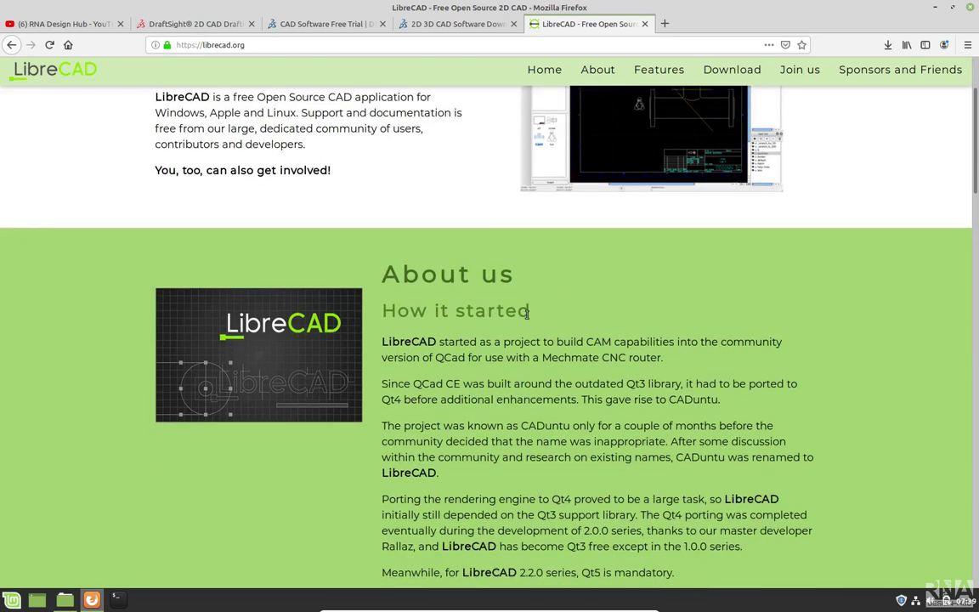
{"action": "scroll", "coordinate": [527, 314], "scroll_direction": "down", "scroll_amount": 3}
{"action": "scroll", "coordinate": [526, 318], "scroll_direction": "up", "scroll_amount": 3}
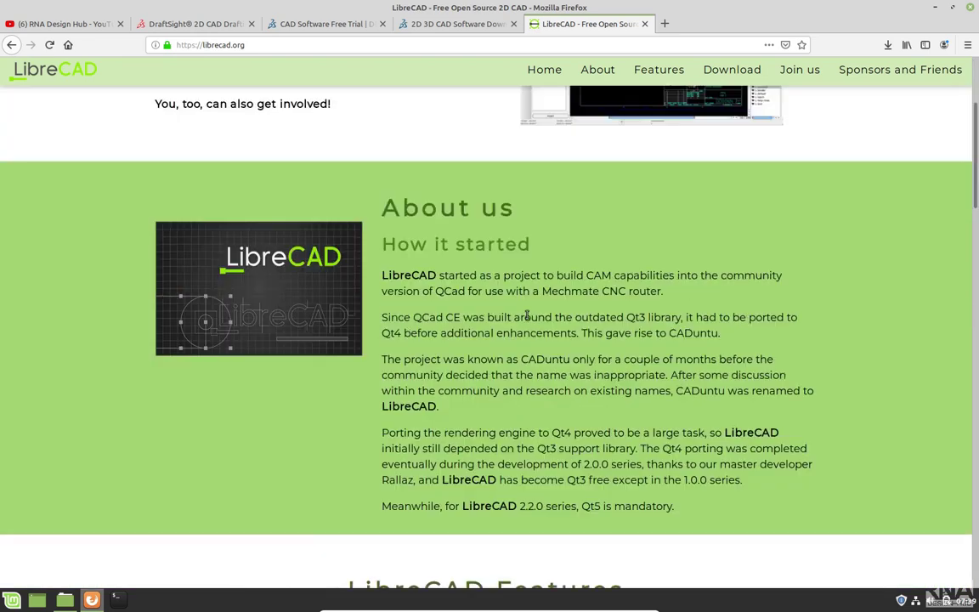
{"action": "scroll", "coordinate": [526, 318], "scroll_direction": "up", "scroll_amount": 3}
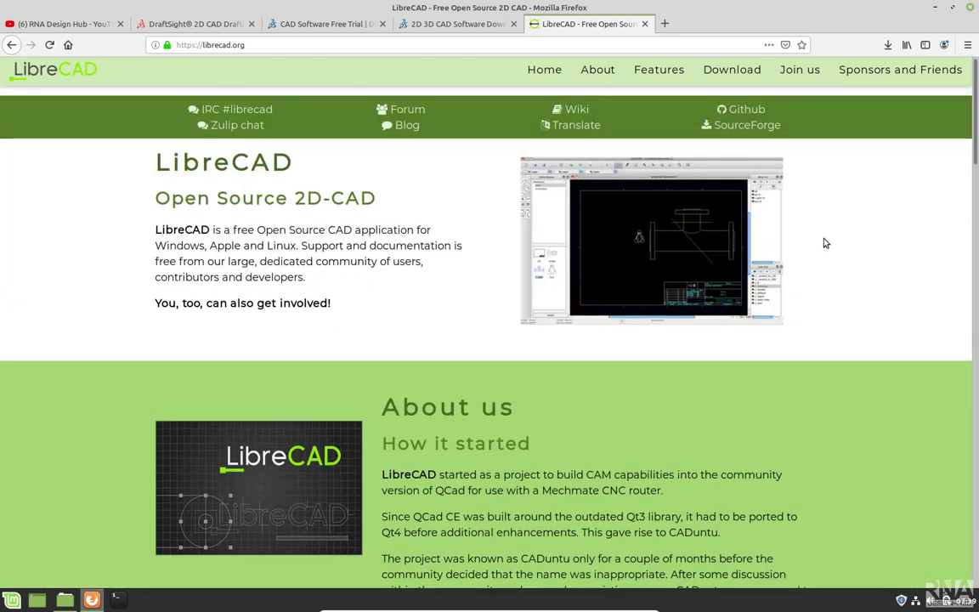
{"action": "left_click", "coordinate": [664, 24]}
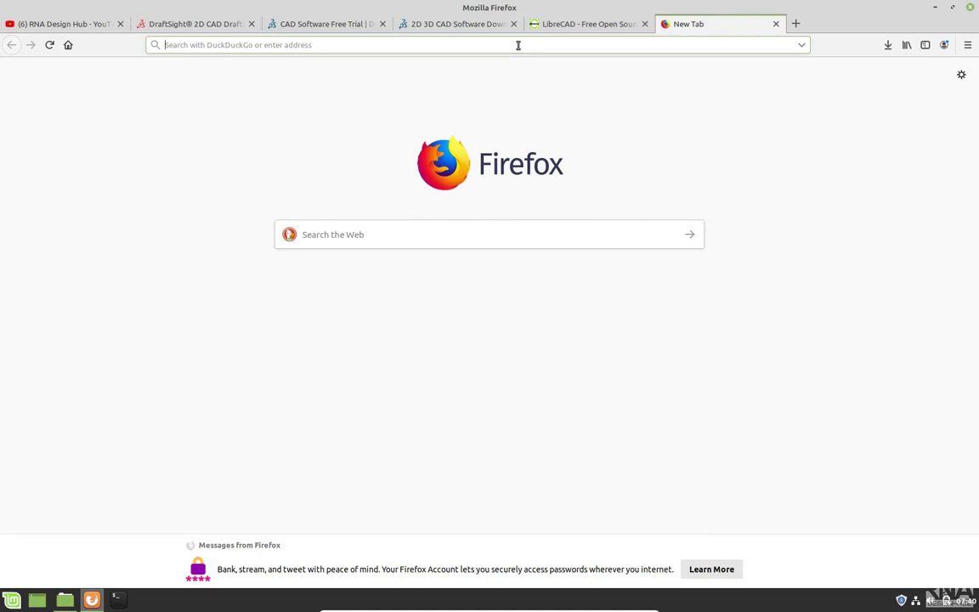
- Search the web for 'qcad' and open the QCAD - 2D CAD homepage
{"action": "type", "text": "qcad"}
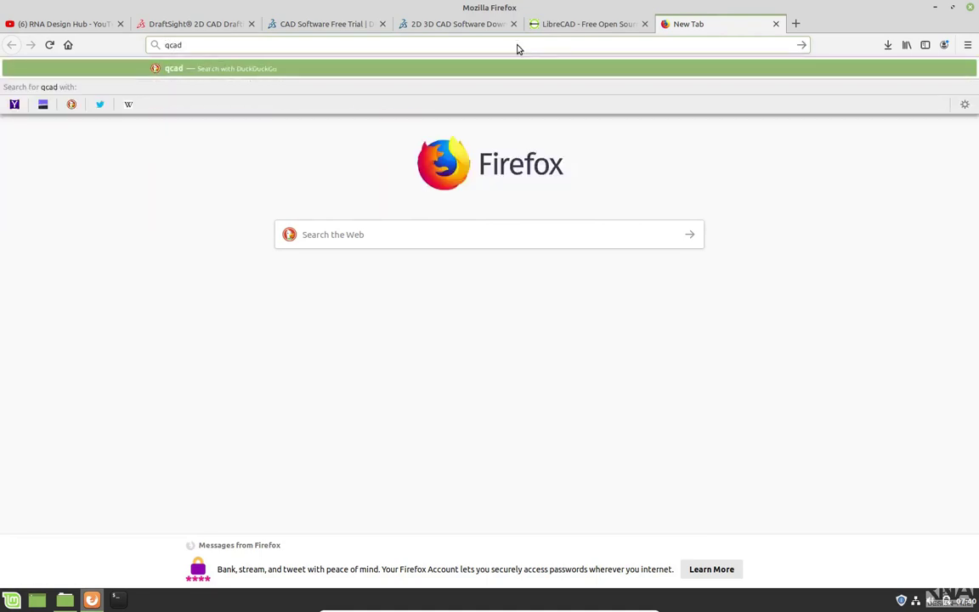
{"action": "key", "text": "Return"}
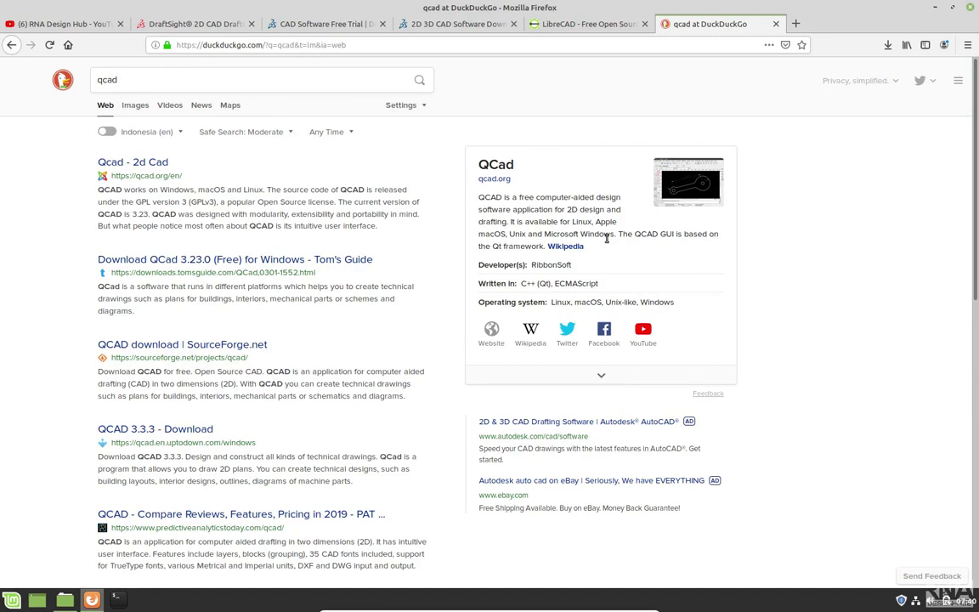
{"action": "left_click", "coordinate": [156, 169]}
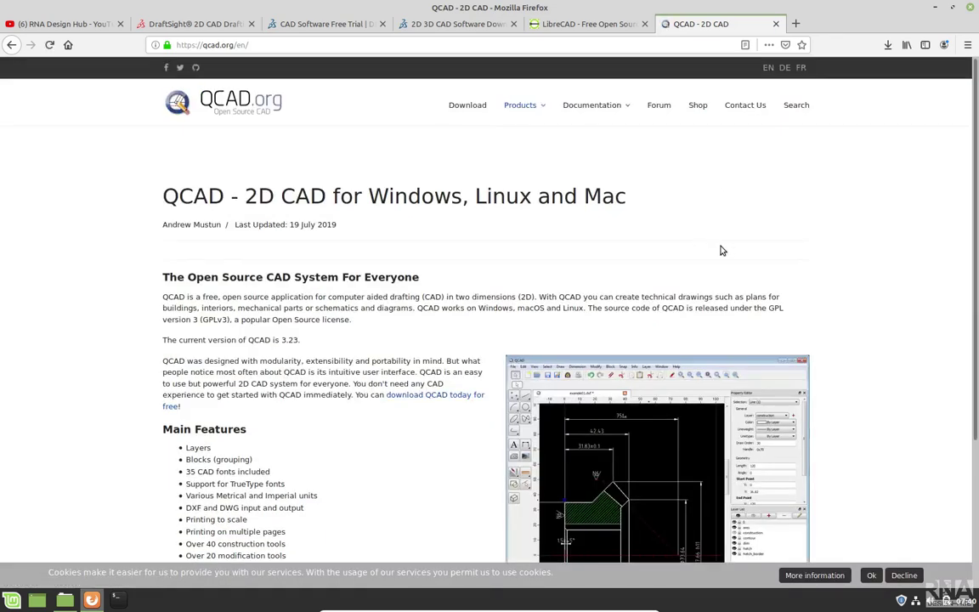
- Scroll through the QCAD homepage, then minimize Firefox to reveal the desktop
{"action": "scroll", "coordinate": [720, 250], "scroll_direction": "down", "scroll_amount": 3}
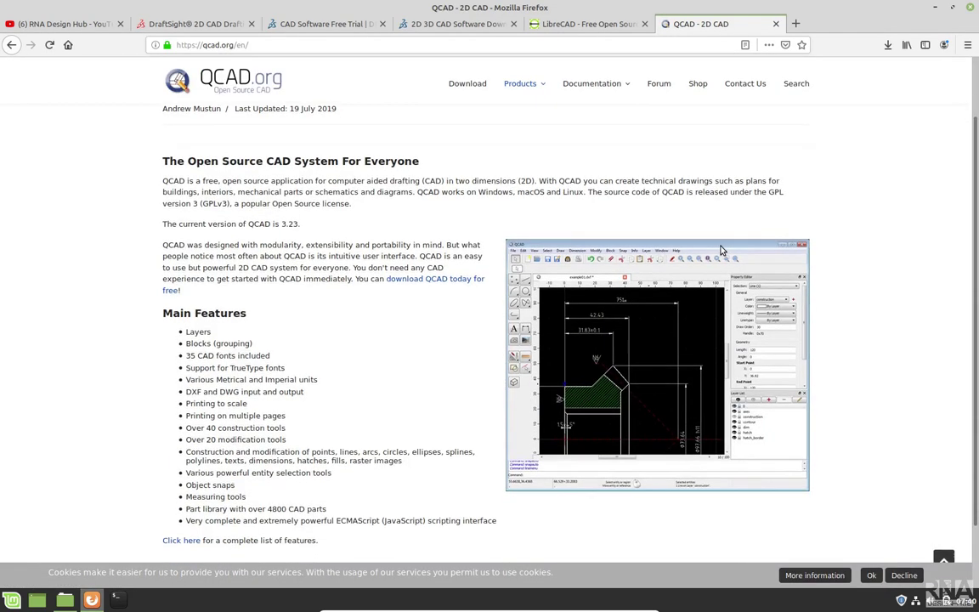
{"action": "scroll", "coordinate": [720, 250], "scroll_direction": "up", "scroll_amount": 3}
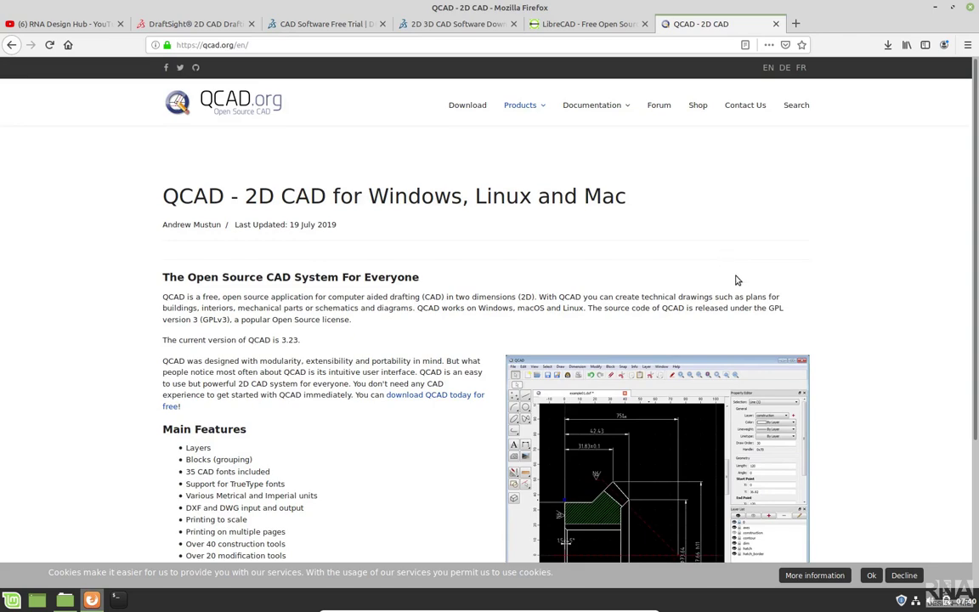
{"action": "scroll", "coordinate": [736, 284], "scroll_direction": "down", "scroll_amount": 2}
{"action": "scroll", "coordinate": [736, 284], "scroll_direction": "down", "scroll_amount": 2}
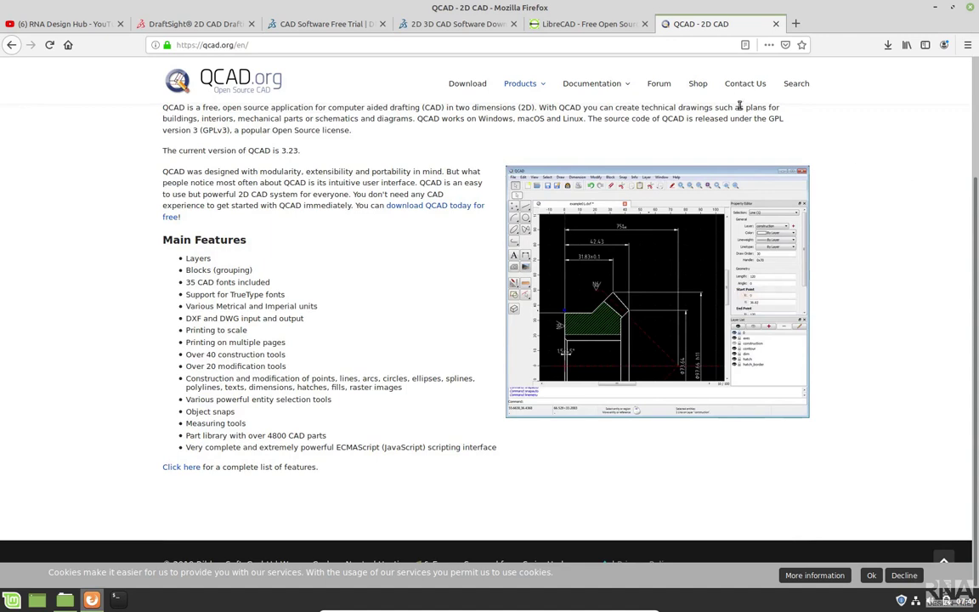
{"action": "left_click", "coordinate": [937, 9]}
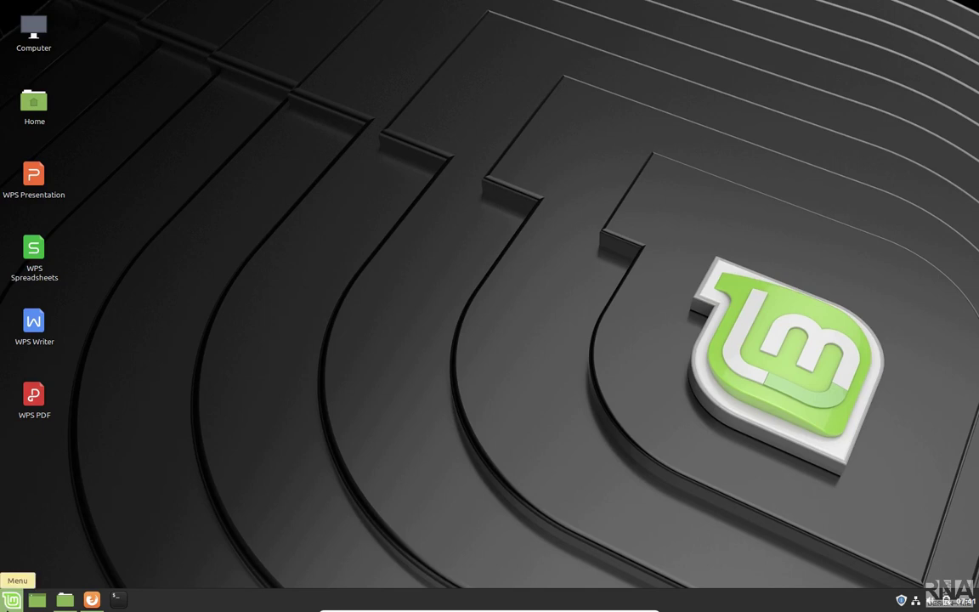
- Add a DraftSight launcher to the desktop from the Mint menu's Graphics category
{"action": "left_click", "coordinate": [10, 600]}
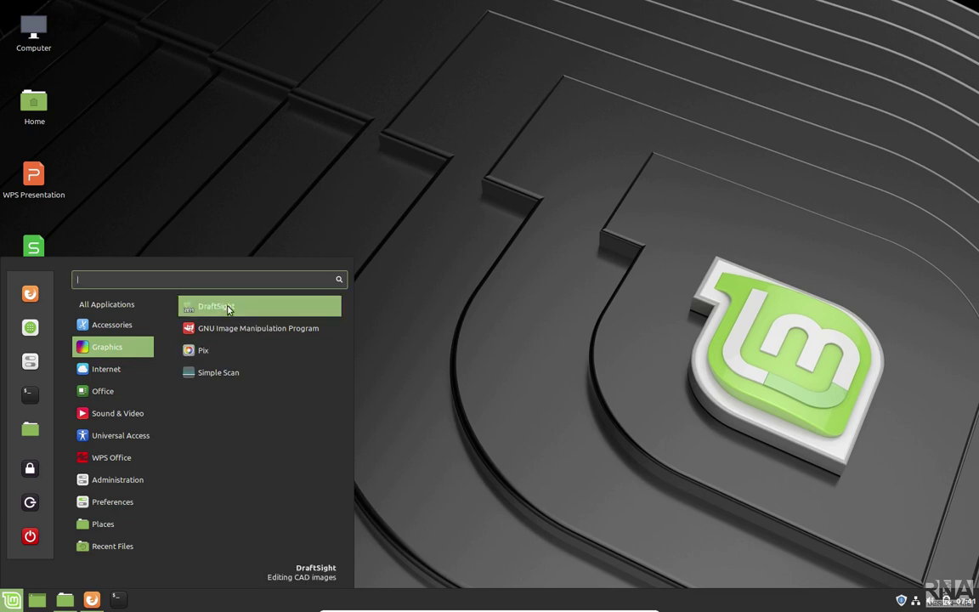
{"action": "right_click", "coordinate": [228, 309]}
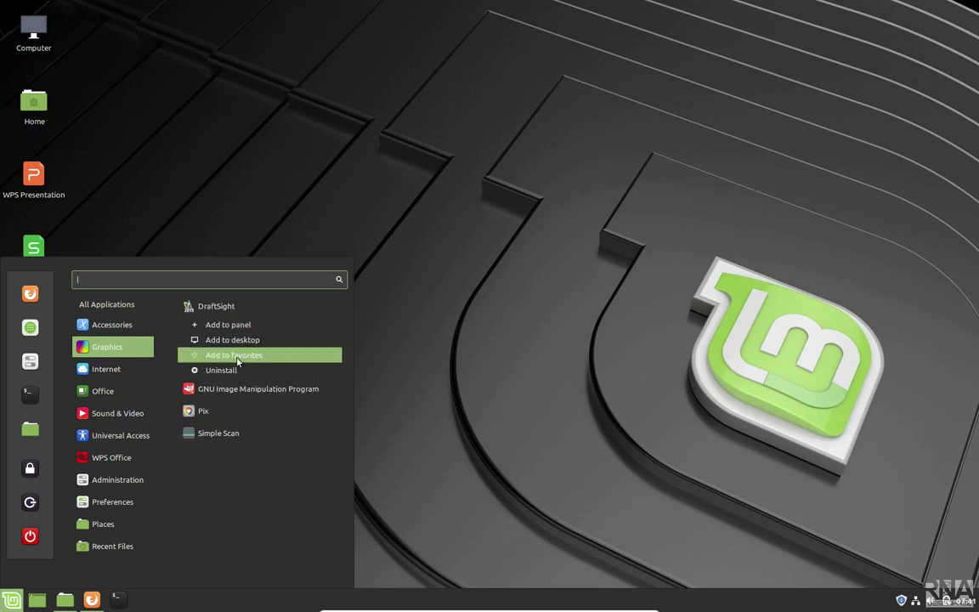
{"action": "left_click", "coordinate": [240, 341]}
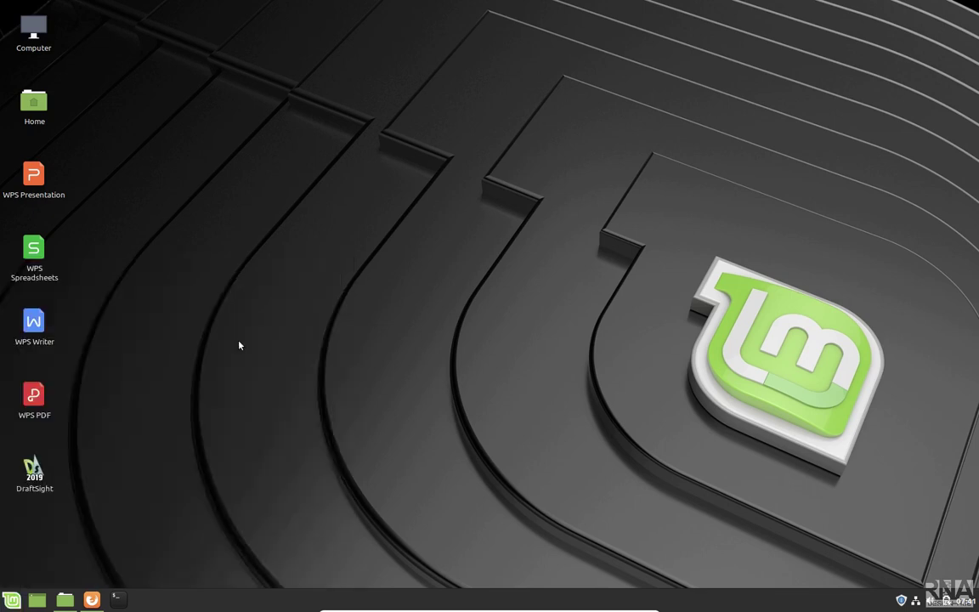